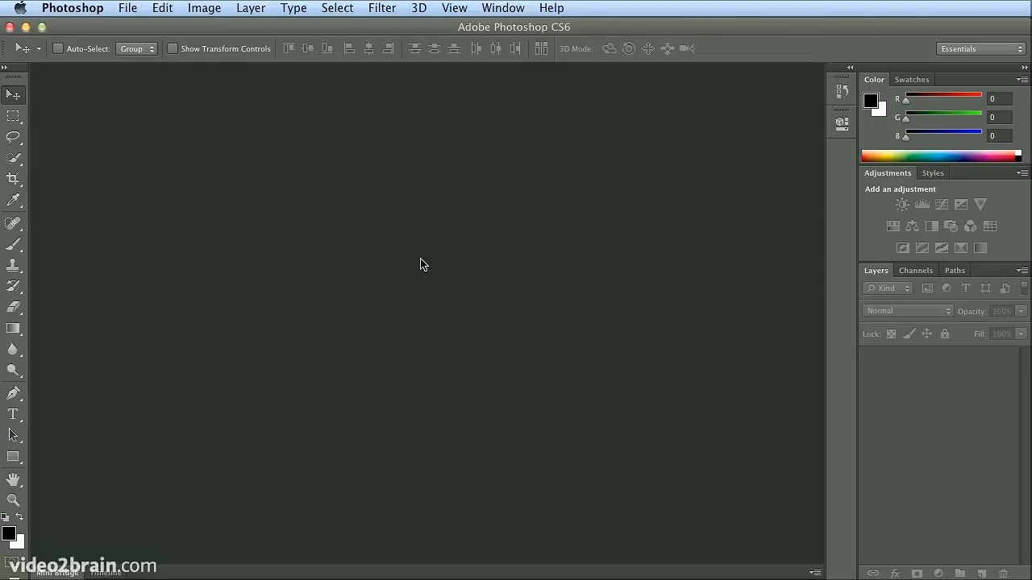
# Step: Create a new document named bear using the Default Photoshop Size preset
pyautogui.click(128, 8)
pyautogui.click(133, 26)
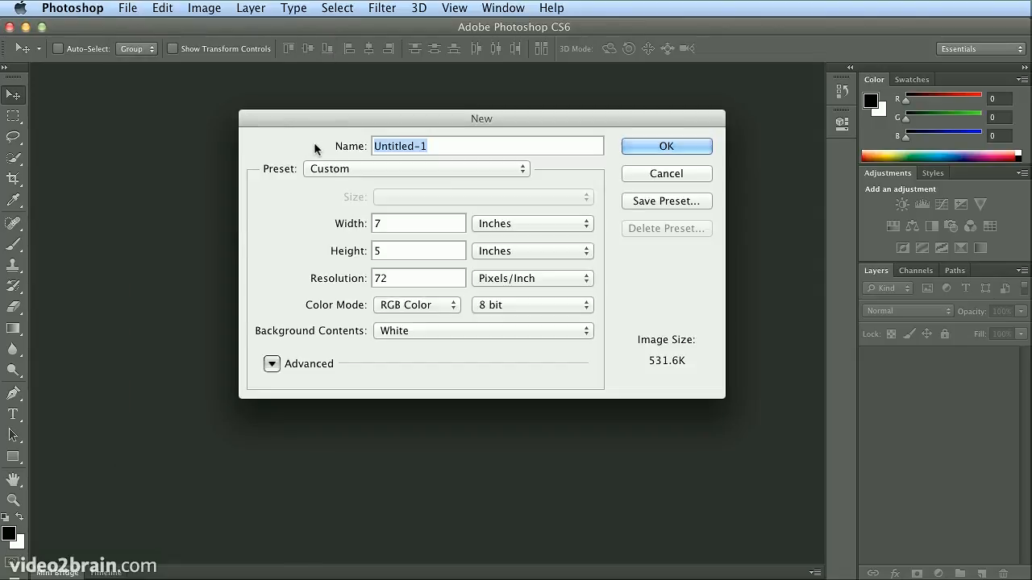
pyautogui.click(453, 169)
pyautogui.click(457, 43)
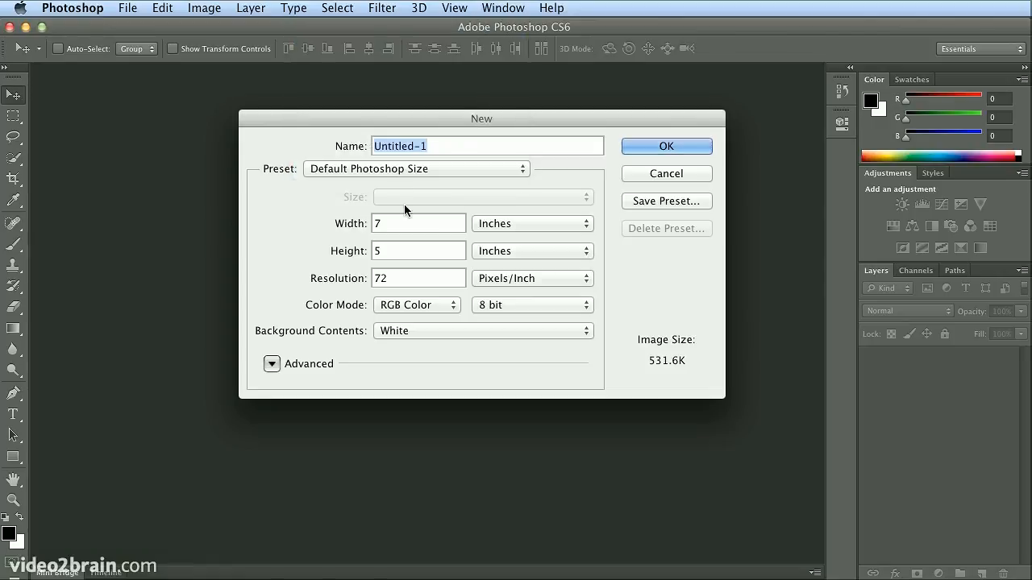
pyautogui.doubleClick(398, 286)
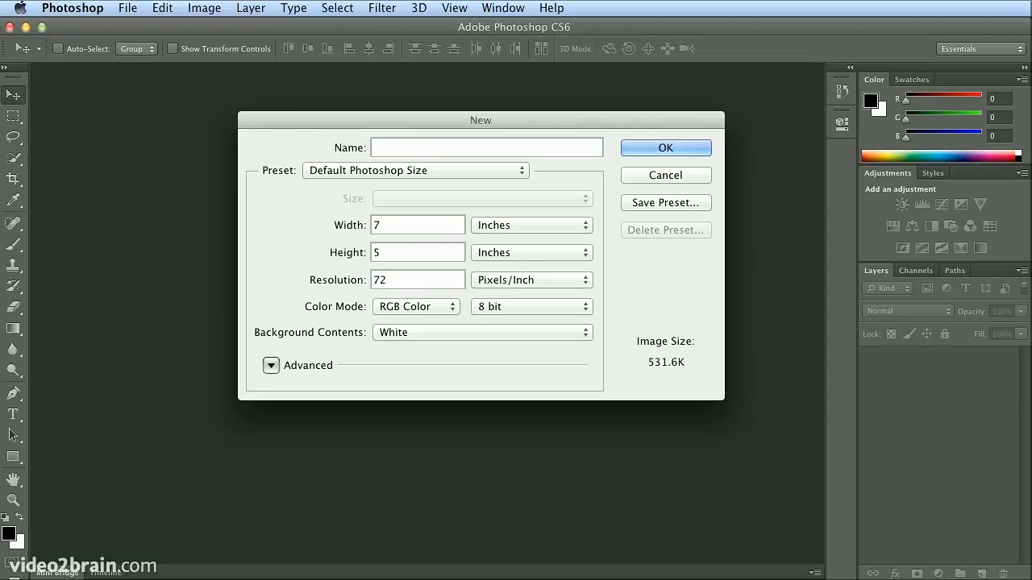
pyautogui.write('bear')
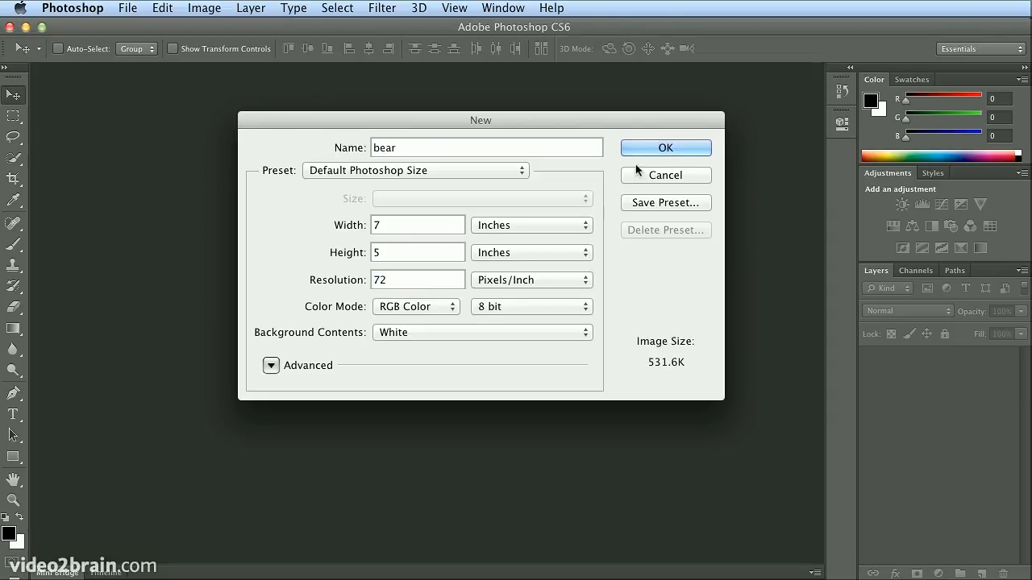
pyautogui.click(668, 151)
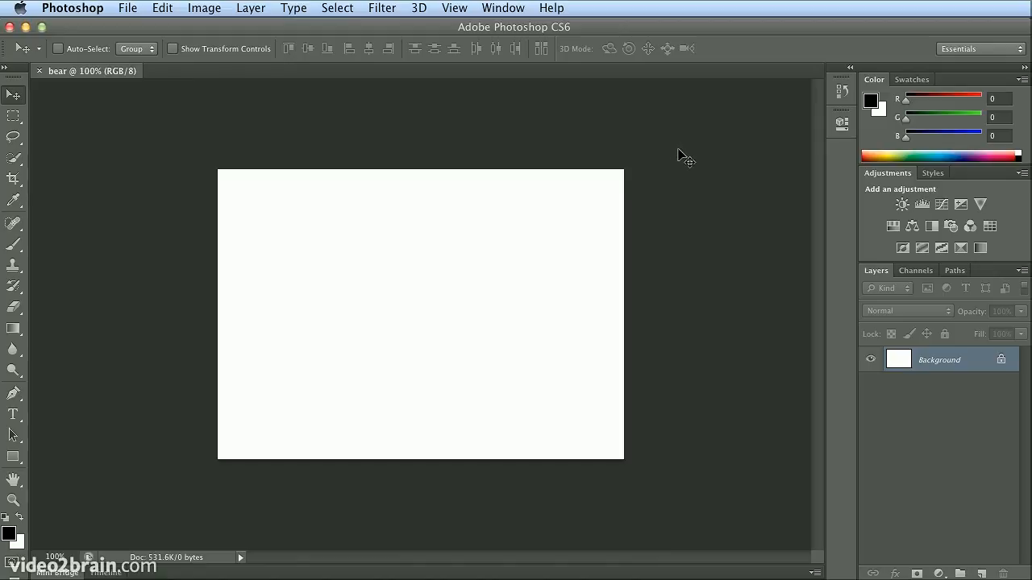
# Step: Show the full list of recorded actions and delete the old bear action from Default Actions
pyautogui.press('super+plus')
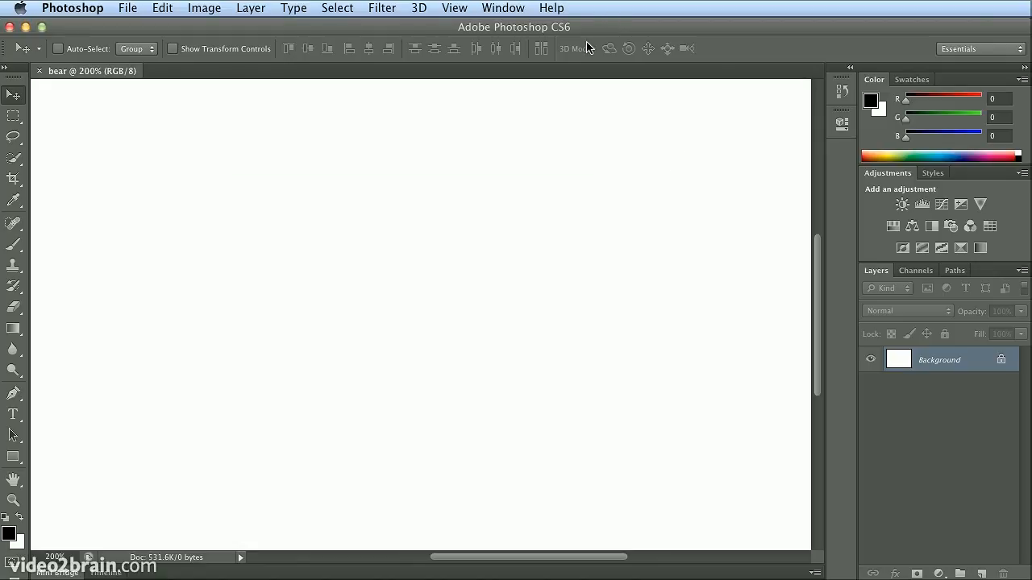
pyautogui.click(505, 8)
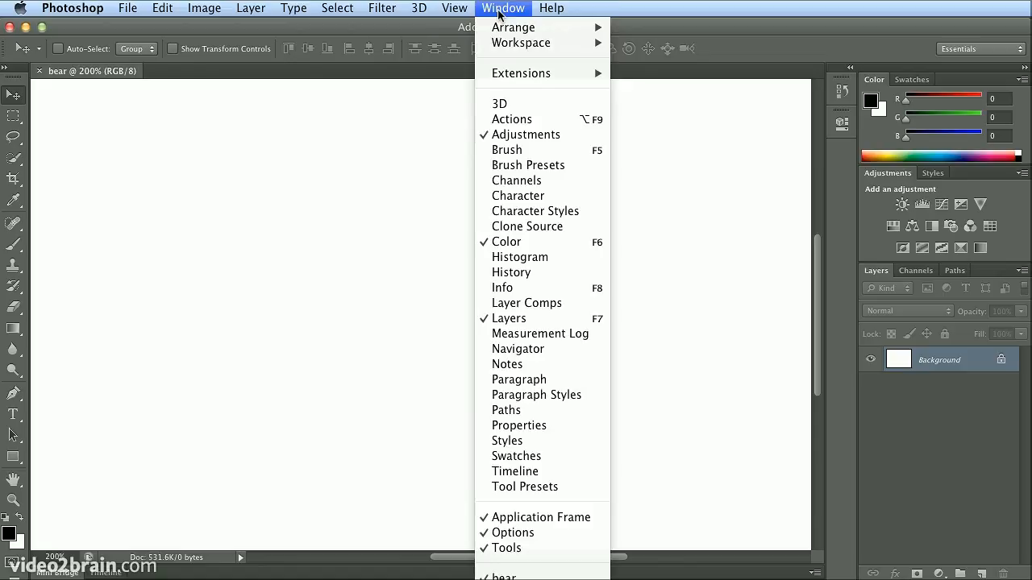
pyautogui.click(539, 121)
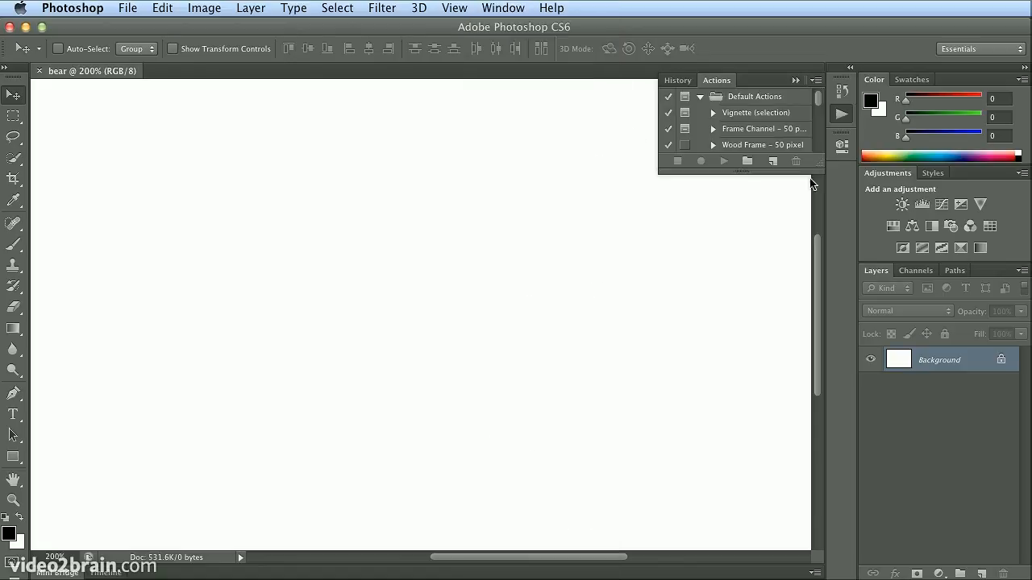
pyautogui.moveTo(821, 161); pyautogui.dragTo(744, 477)
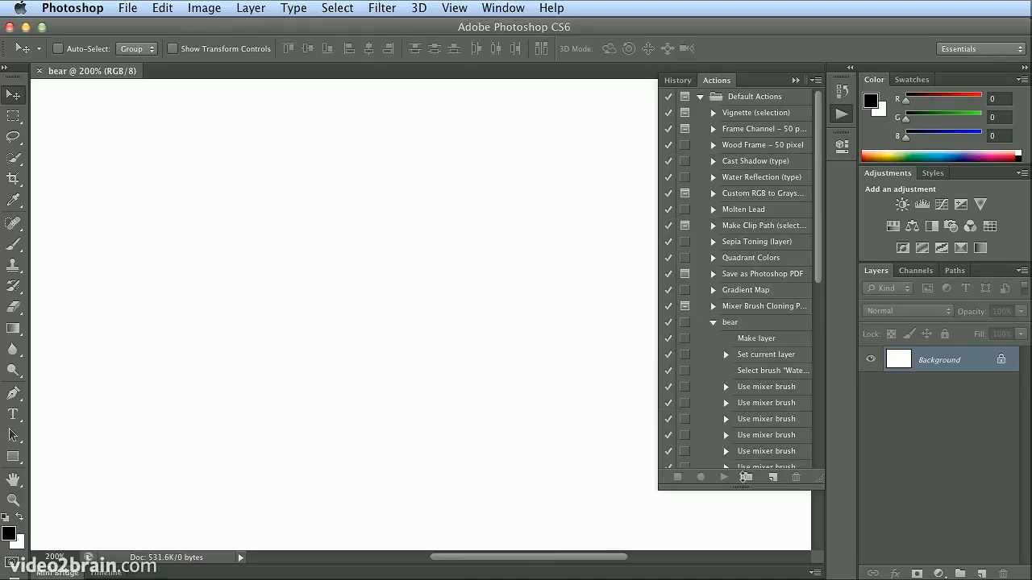
pyautogui.click(762, 325)
pyautogui.click(796, 478)
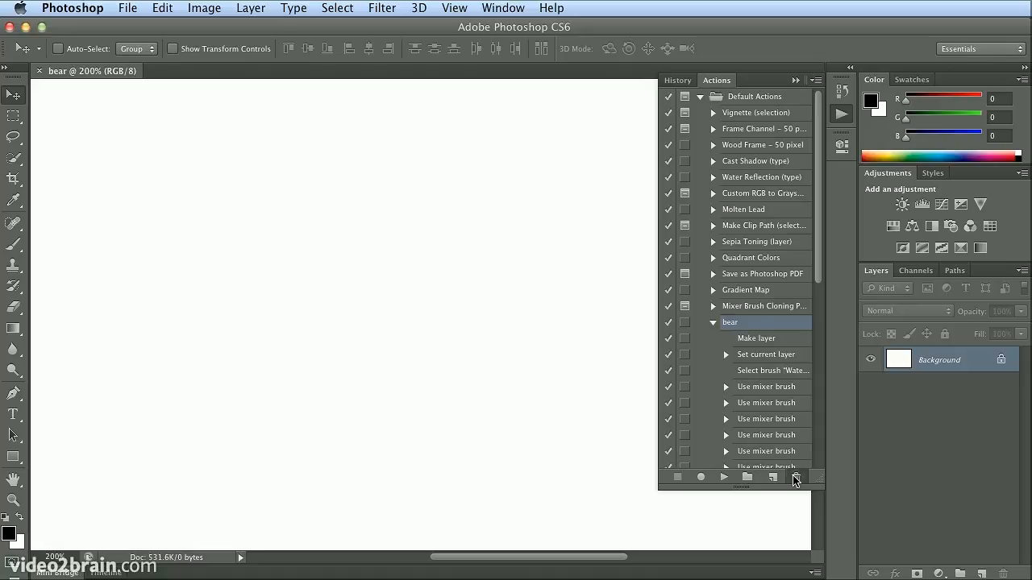
pyautogui.click(896, 299)
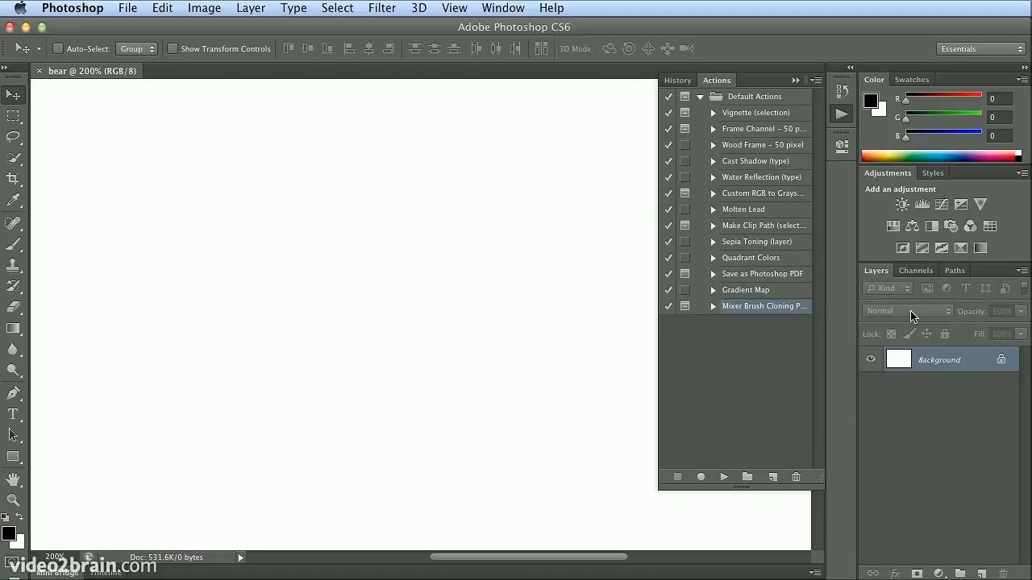
# Step: Collapse the Default Actions set and create a new action set named with the author's first name
pyautogui.click(700, 97)
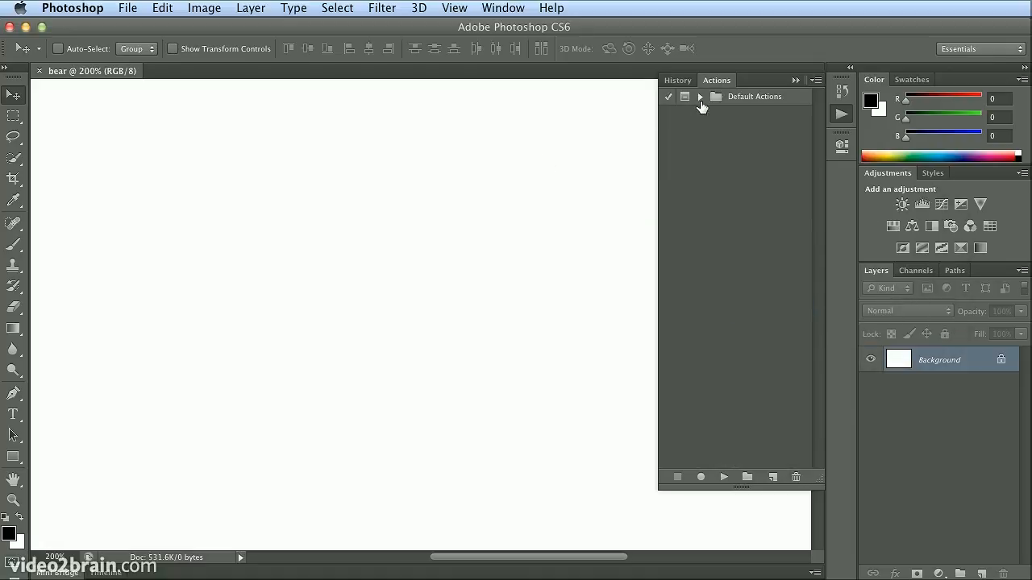
pyautogui.click(746, 477)
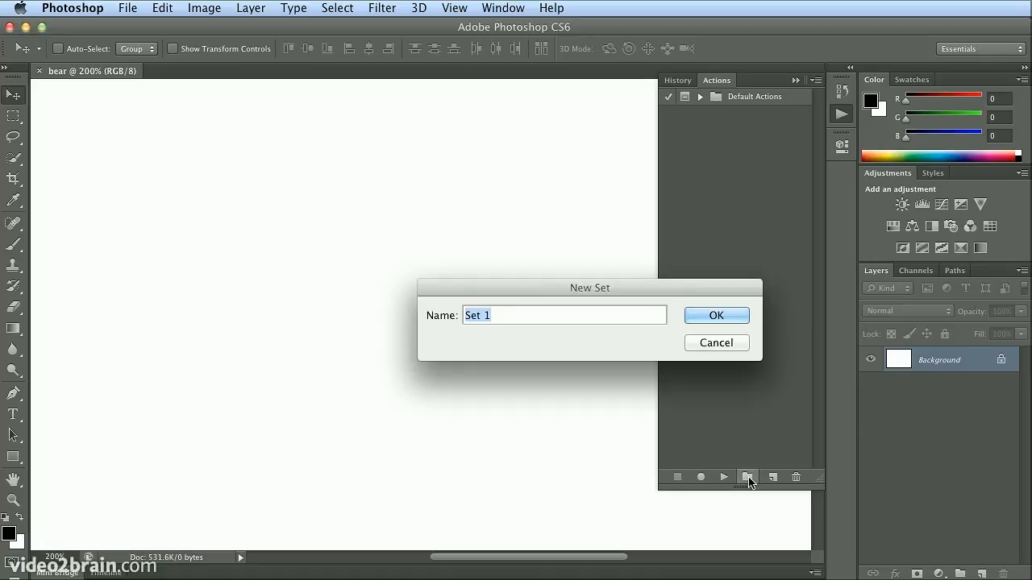
pyautogui.write('Kelly')
pyautogui.press('Return')
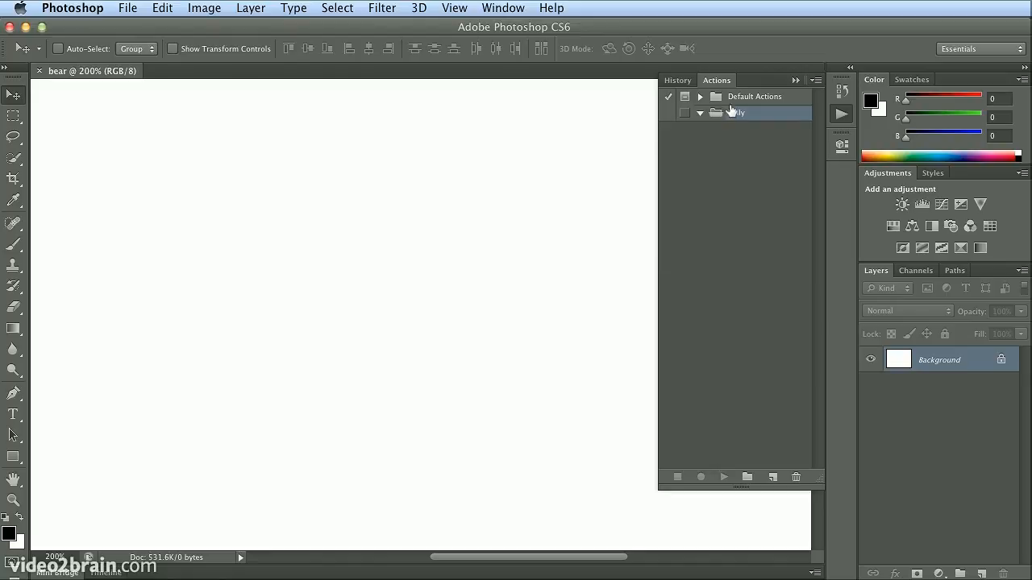
# Step: Allow tool recording for actions and start recording a new action named bear in the new set
pyautogui.click(815, 80)
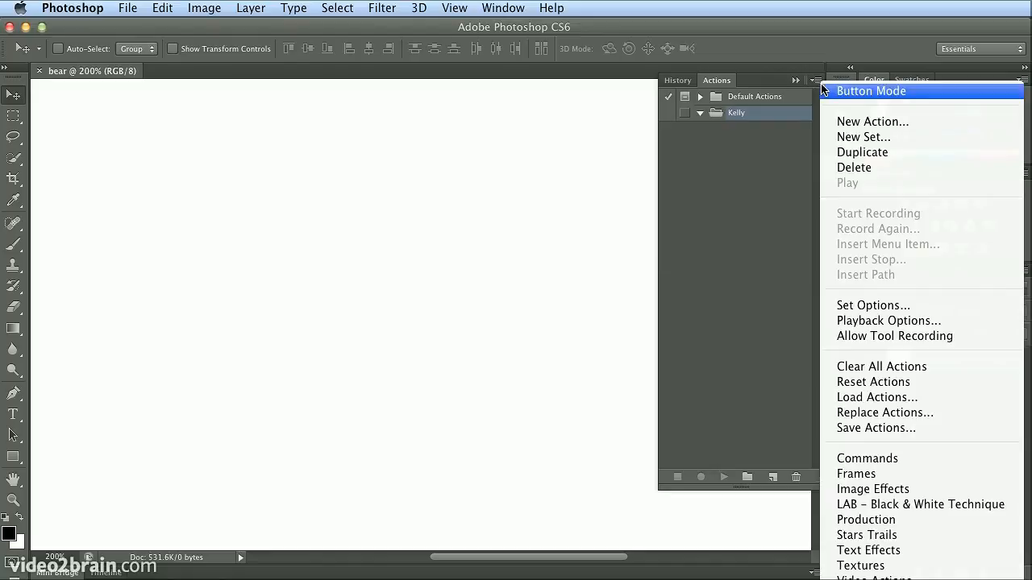
pyautogui.click(843, 337)
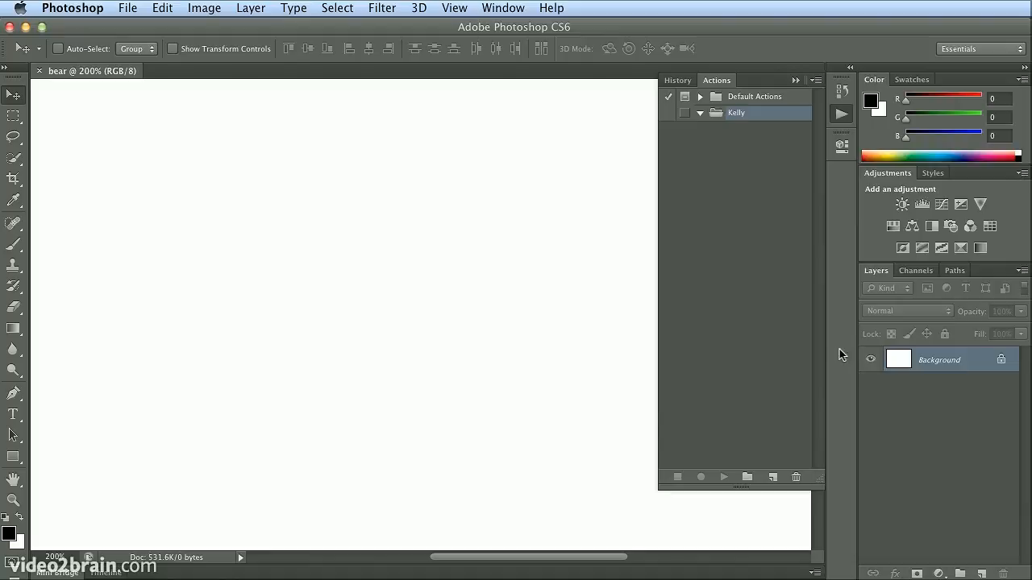
pyautogui.click(772, 478)
pyautogui.write('bear')
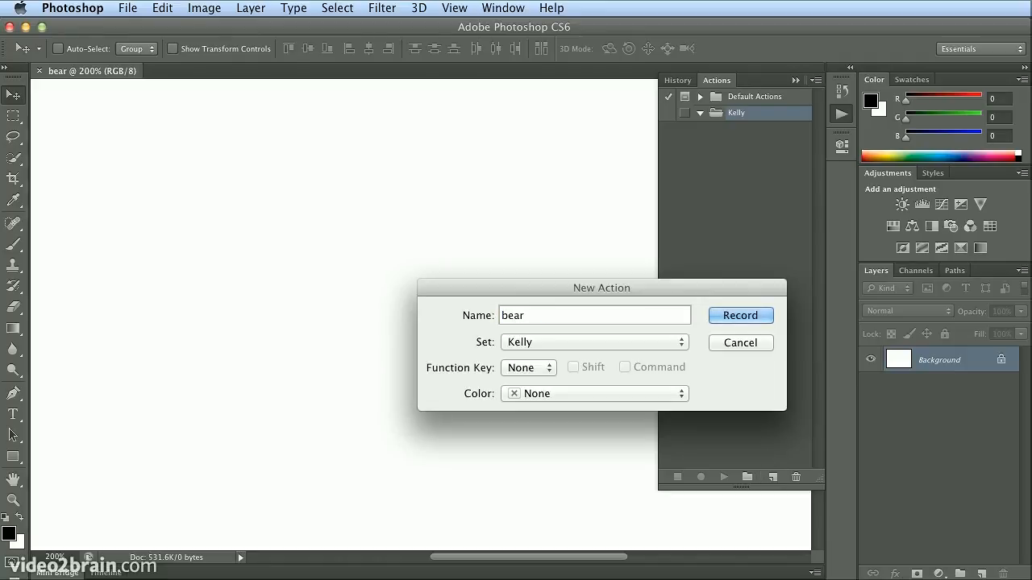
pyautogui.press('Return')
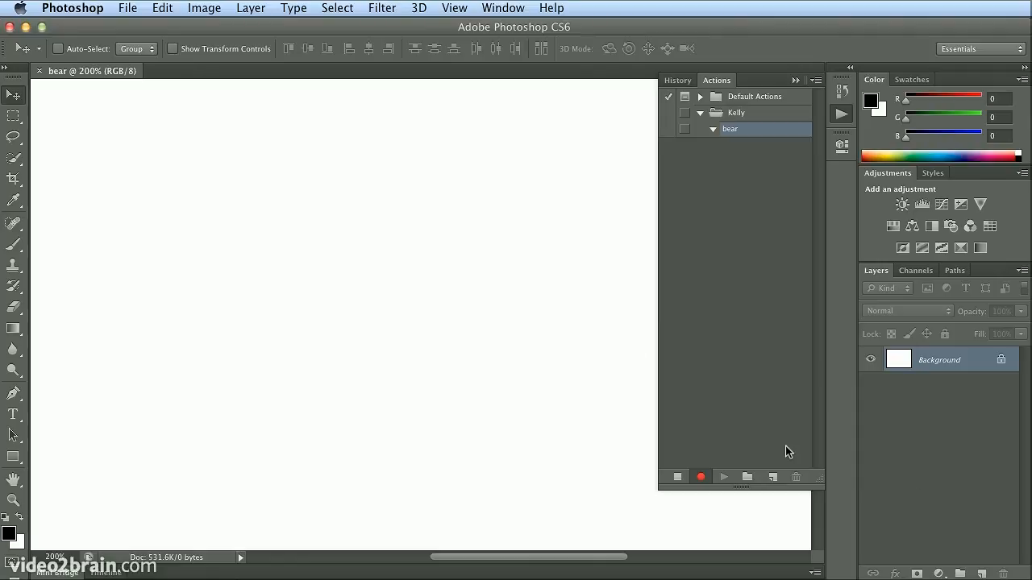
# Step: Add a new layer above the background and rename it bear
pyautogui.click(982, 574)
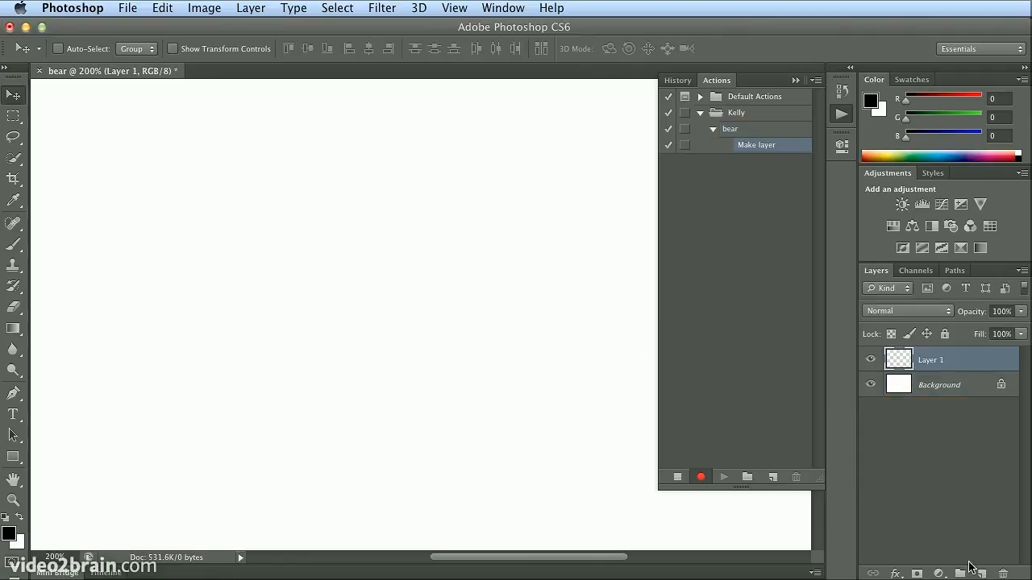
pyautogui.doubleClick(931, 362)
pyautogui.write('bear')
pyautogui.press('Return')
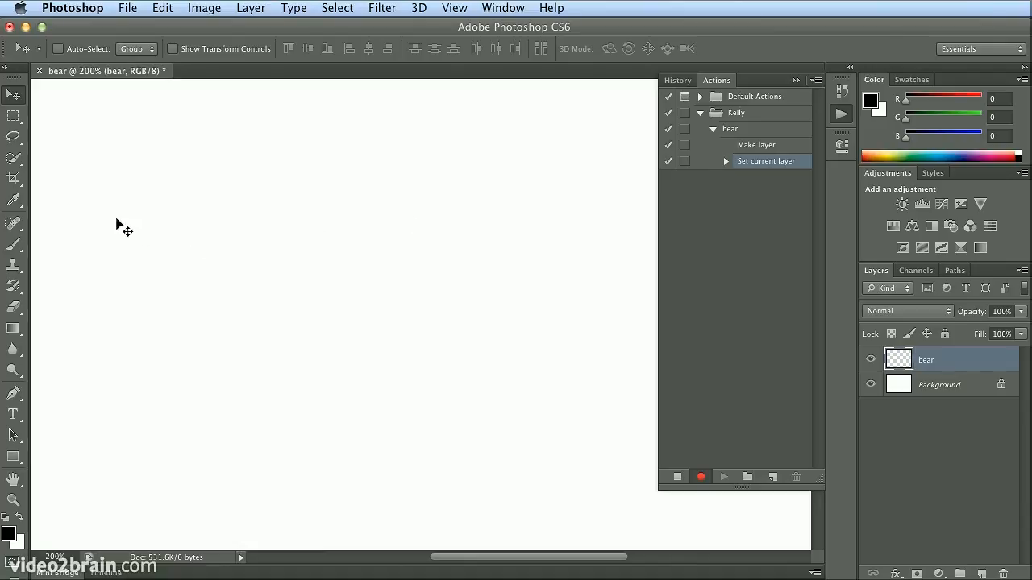
# Step: Activate the Mixer Brush tool with the 25 px round bristle brush preset
pyautogui.click(16, 244)
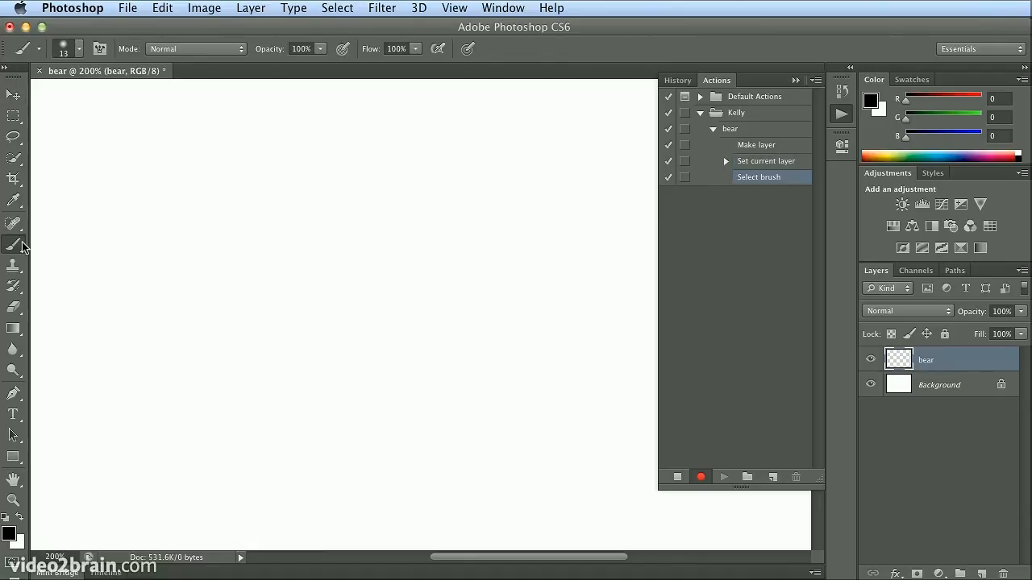
pyautogui.click(22, 249)
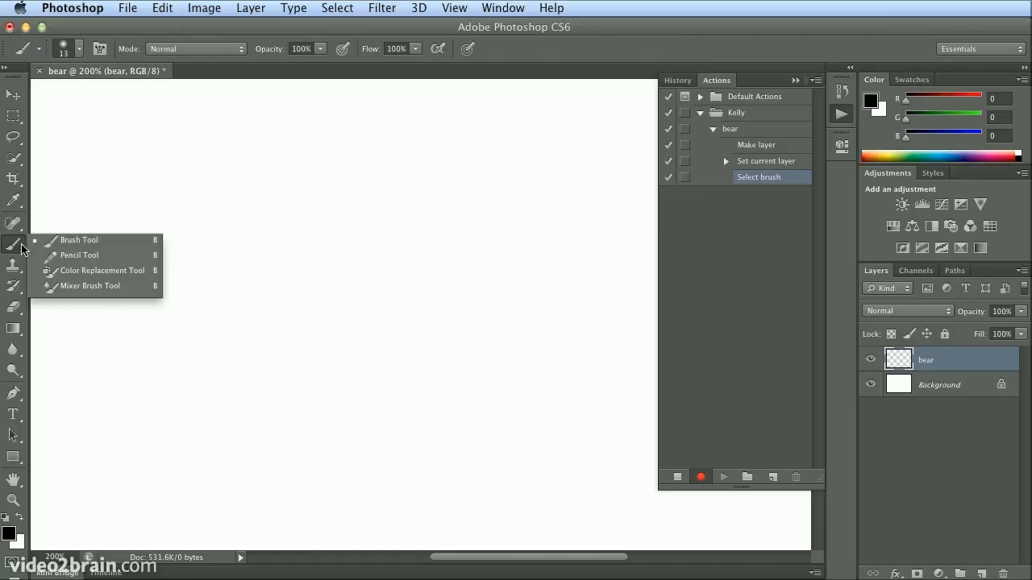
pyautogui.click(71, 286)
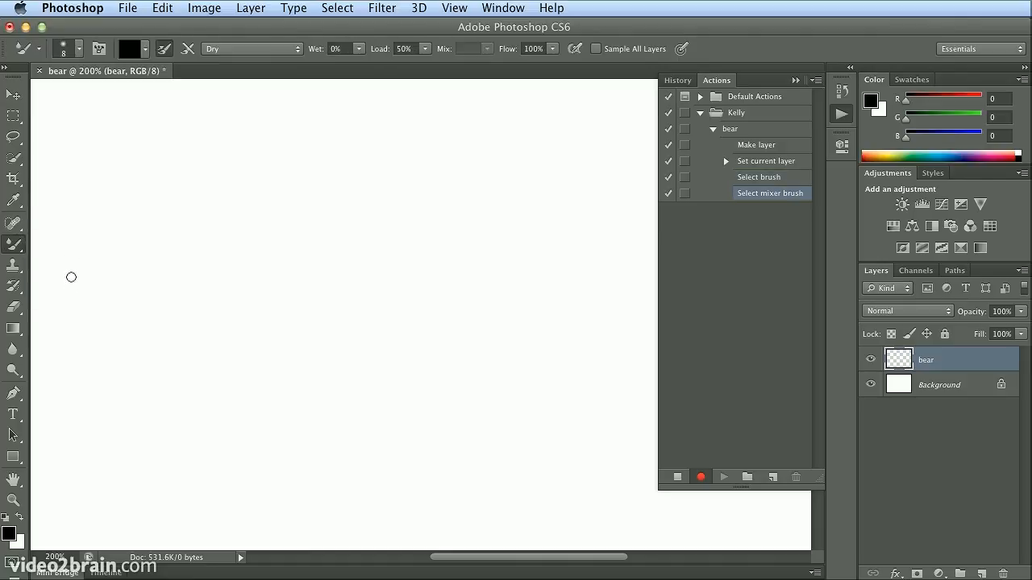
pyautogui.click(79, 50)
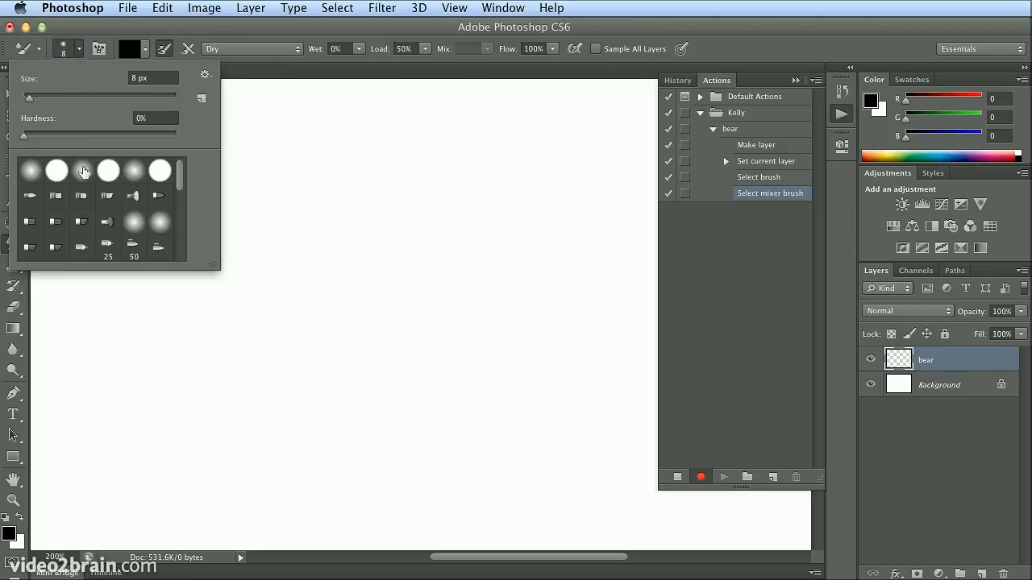
pyautogui.click(107, 247)
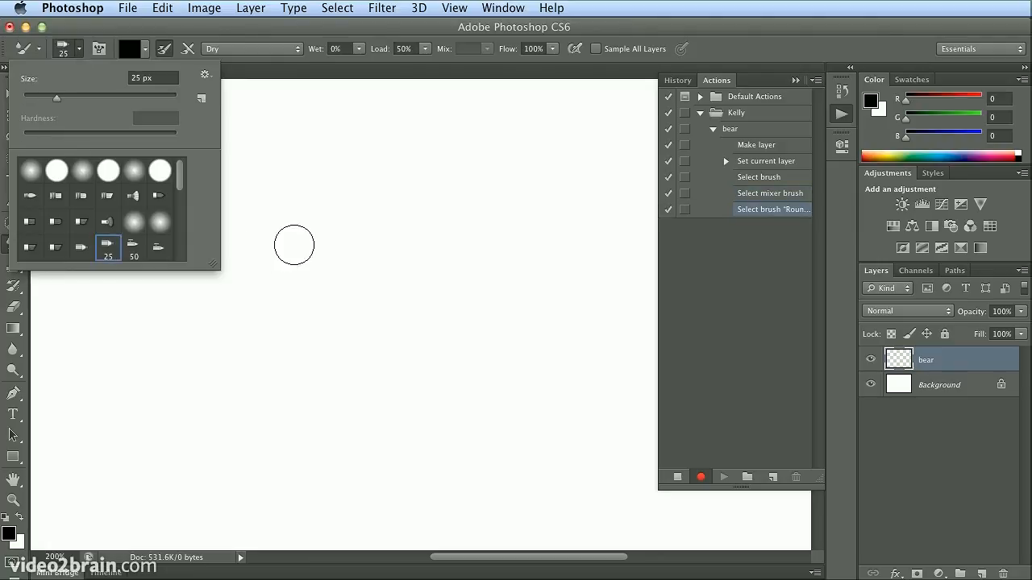
pyautogui.click(762, 48)
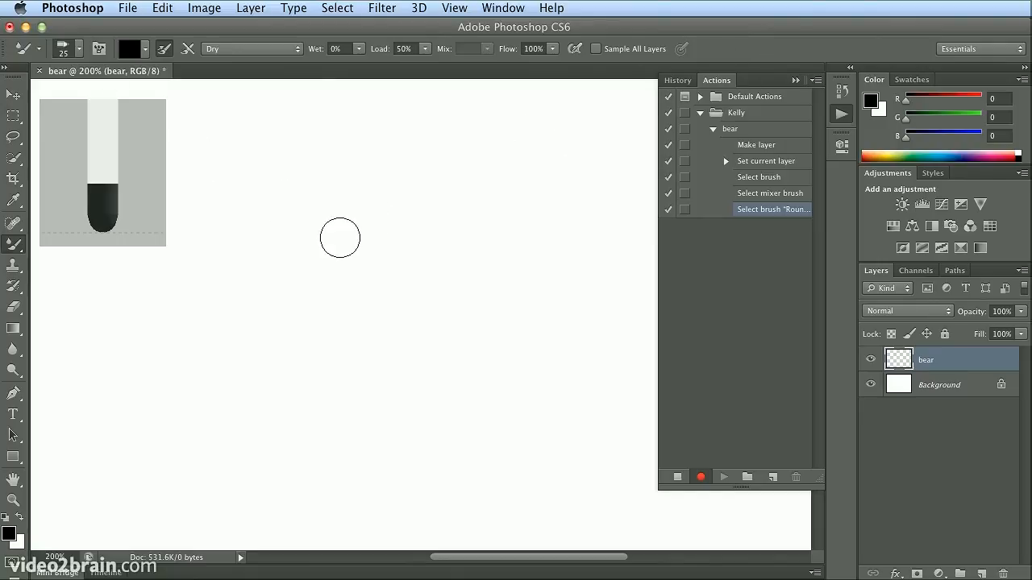
# Step: Reduce the brush size to 8 px and paint the outline of the bear's head with two ears
pyautogui.press('[')
pyautogui.press('[')
pyautogui.press('[')
pyautogui.moveTo(339, 188)
pyautogui.mouseDown()
pyautogui.moveTo(319, 168)
pyautogui.moveTo(328, 149)
pyautogui.moveTo(355, 151)
pyautogui.moveTo(404, 130)
pyautogui.moveTo(437, 137)
pyautogui.moveTo(456, 123)
pyautogui.moveTo(457, 159)
pyautogui.mouseUp()
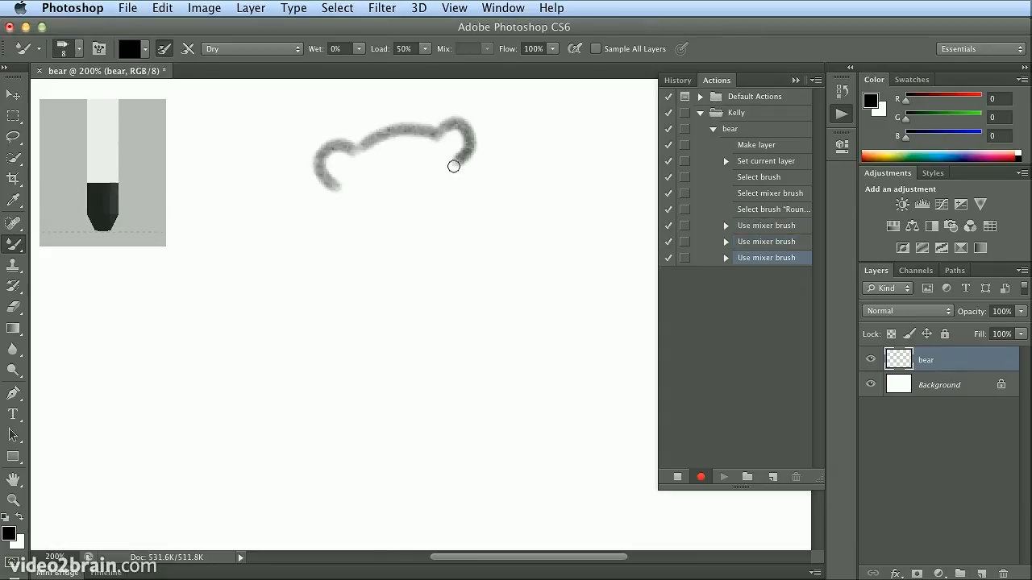
pyautogui.moveTo(456, 164)
pyautogui.mouseDown()
pyautogui.moveTo(418, 221)
pyautogui.moveTo(381, 222)
pyautogui.moveTo(338, 186)
pyautogui.mouseUp()
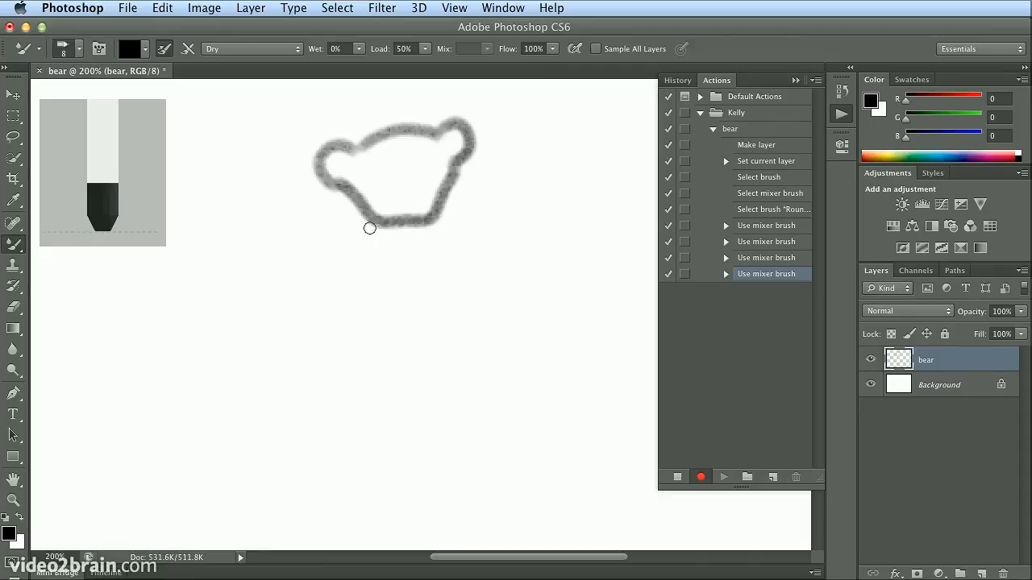
# Step: Paint the bear's body below the head, with both arms, the front foot and the extended leg
pyautogui.moveTo(372, 225)
pyautogui.mouseDown()
pyautogui.moveTo(335, 302)
pyautogui.moveTo(359, 338)
pyautogui.moveTo(384, 328)
pyautogui.moveTo(391, 255)
pyautogui.mouseUp()
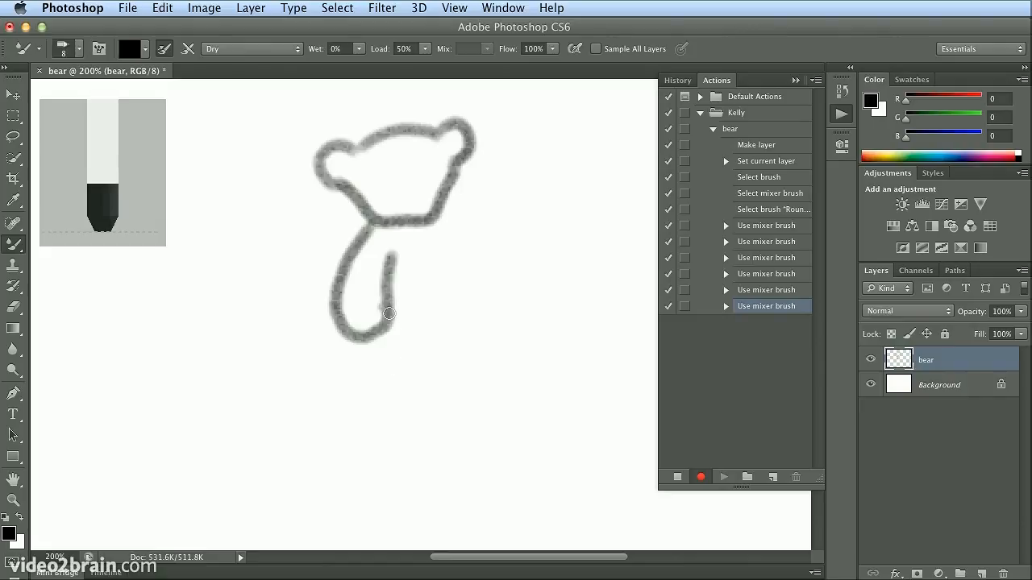
pyautogui.moveTo(390, 310)
pyautogui.mouseDown()
pyautogui.moveTo(365, 334)
pyautogui.moveTo(392, 374)
pyautogui.moveTo(414, 372)
pyautogui.moveTo(422, 341)
pyautogui.moveTo(390, 318)
pyautogui.moveTo(457, 326)
pyautogui.moveTo(461, 316)
pyautogui.moveTo(528, 335)
pyautogui.moveTo(558, 292)
pyautogui.moveTo(527, 298)
pyautogui.moveTo(531, 327)
pyautogui.mouseUp()
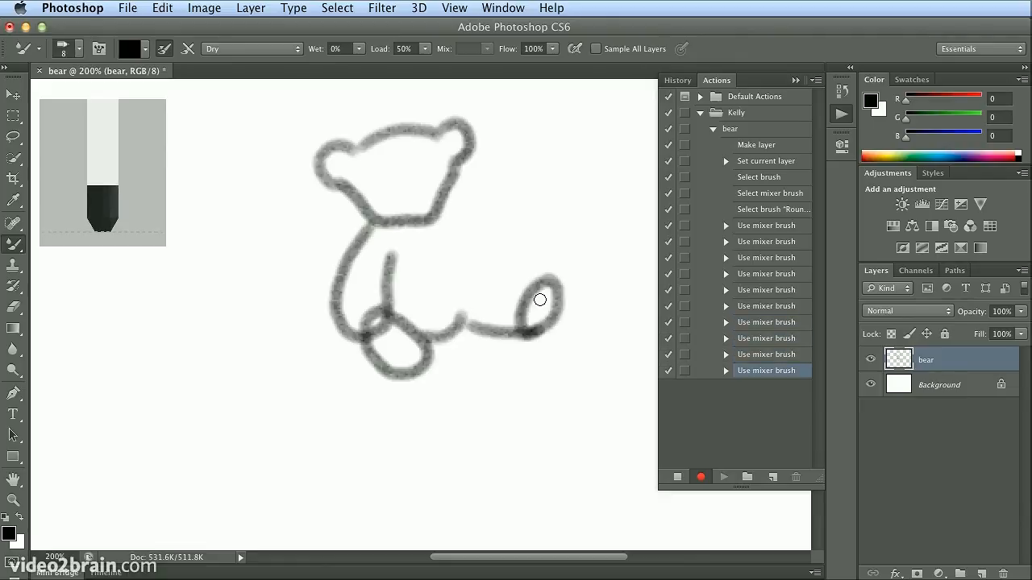
pyautogui.moveTo(549, 283); pyautogui.dragTo(471, 286)
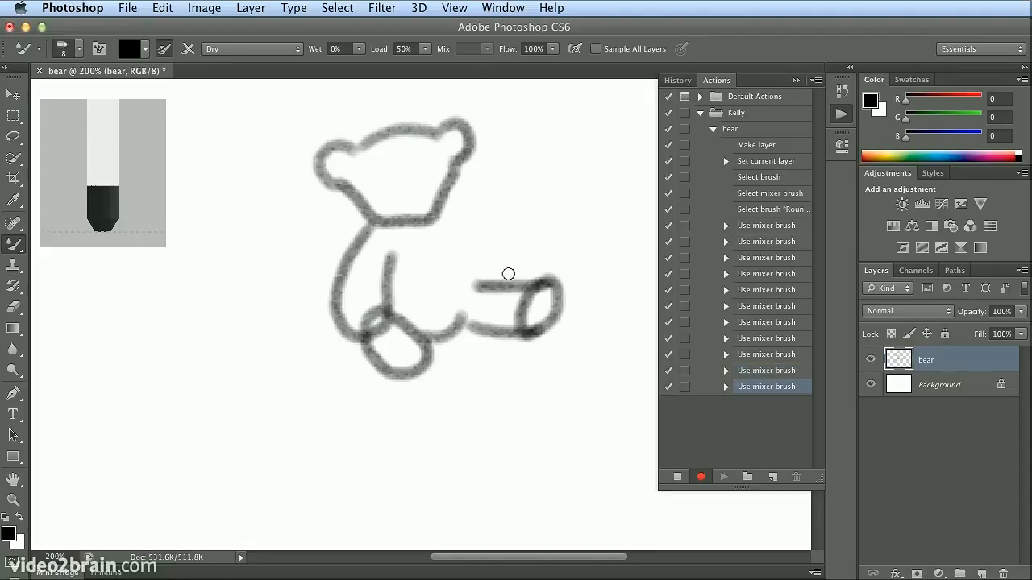
pyautogui.moveTo(513, 264)
pyautogui.mouseDown()
pyautogui.moveTo(492, 278)
pyautogui.moveTo(521, 267)
pyautogui.moveTo(441, 205)
pyautogui.moveTo(487, 283)
pyautogui.mouseUp()
pyautogui.moveTo(457, 251); pyautogui.dragTo(465, 320)
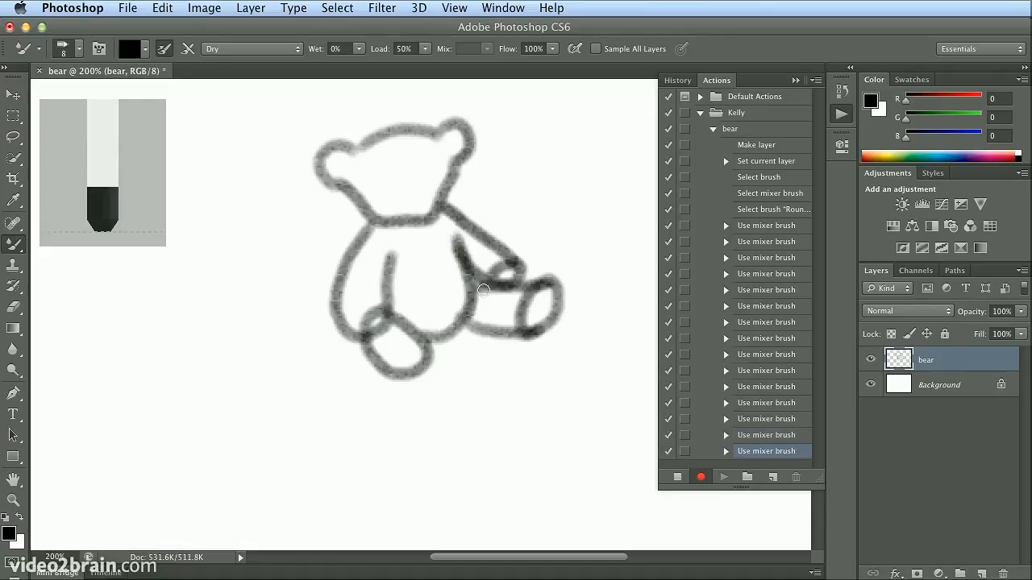
# Step: Darken the belly's right contour down to its base and the inner line of the left arm with extra strokes
pyautogui.moveTo(471, 279)
pyautogui.mouseDown()
pyautogui.moveTo(460, 321)
pyautogui.moveTo(449, 324)
pyautogui.mouseUp()
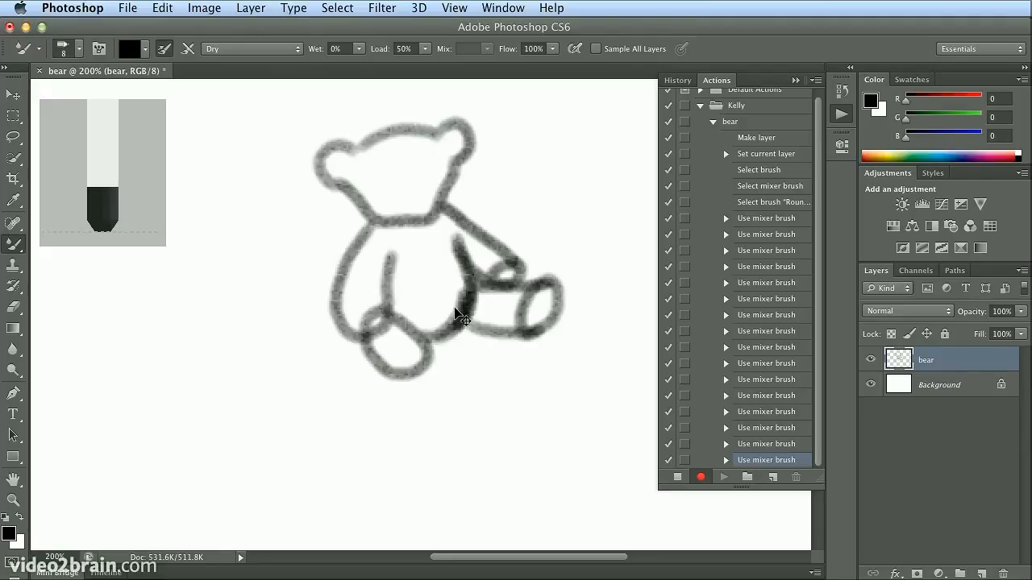
pyautogui.press('super+z')
pyautogui.moveTo(461, 251)
pyautogui.mouseDown()
pyautogui.moveTo(471, 287)
pyautogui.moveTo(453, 333)
pyautogui.moveTo(419, 335)
pyautogui.mouseUp()
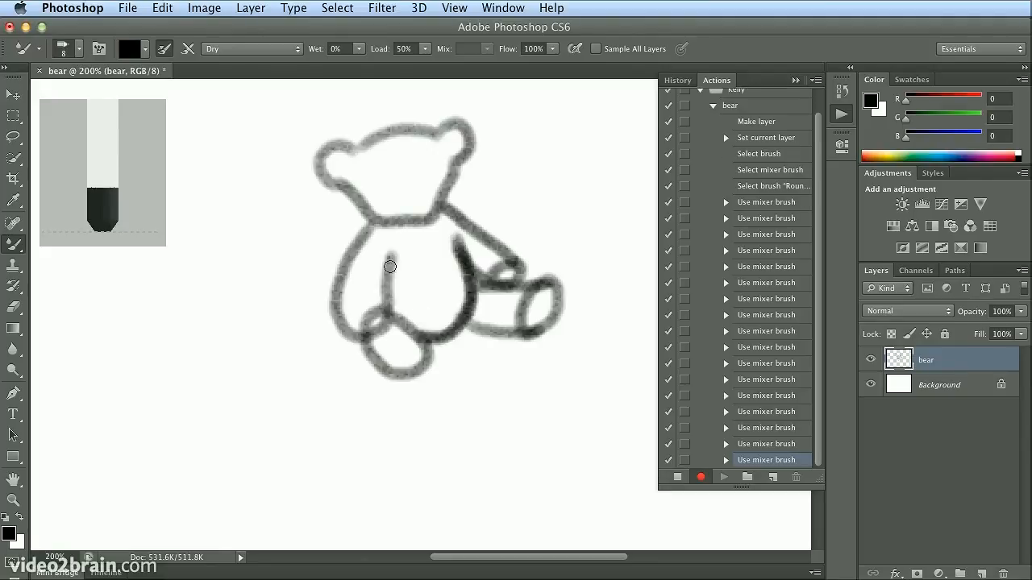
pyautogui.moveTo(390, 255); pyautogui.dragTo(390, 303)
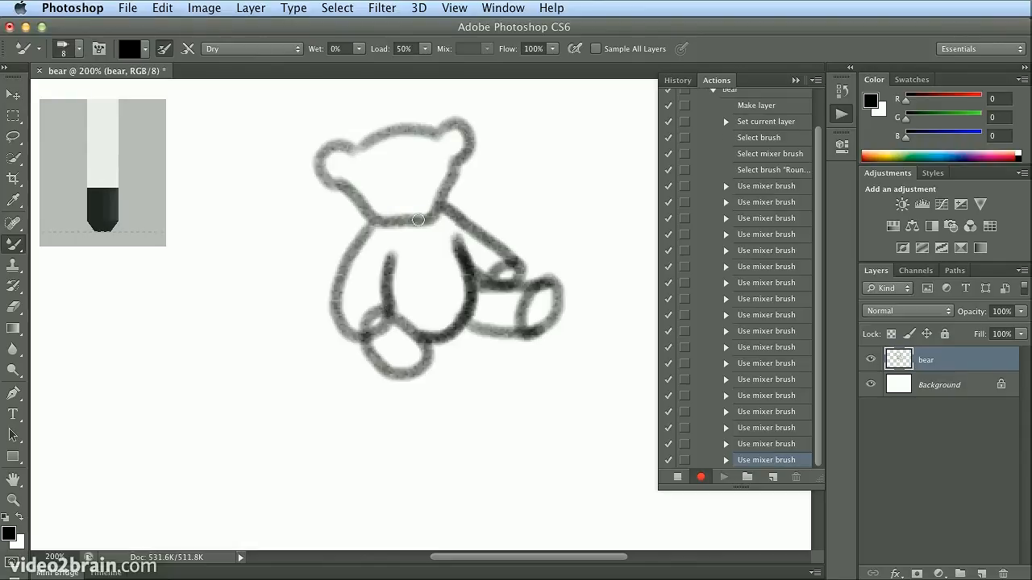
# Step: Paint the bear's triangular nose with its line down to the chin and fill both inner ears in black
pyautogui.moveTo(421, 208)
pyautogui.mouseDown()
pyautogui.moveTo(417, 216)
pyautogui.moveTo(422, 202)
pyautogui.moveTo(408, 198)
pyautogui.moveTo(411, 190)
pyautogui.moveTo(421, 201)
pyautogui.moveTo(424, 188)
pyautogui.mouseUp()
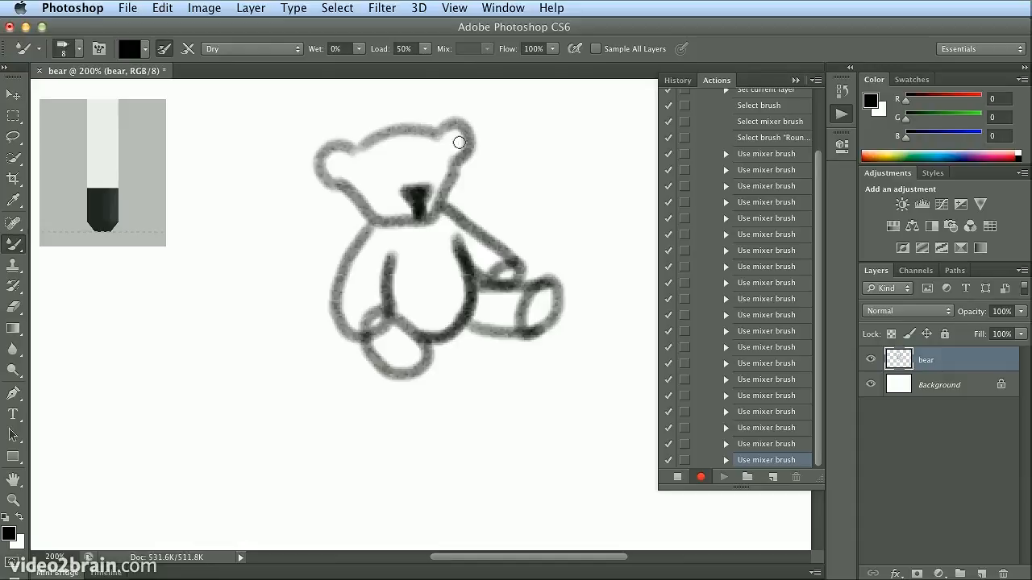
pyautogui.moveTo(458, 147); pyautogui.dragTo(459, 147)
pyautogui.moveTo(341, 166); pyautogui.dragTo(337, 166)
# Step: Fill the soles of both feet and both paws in black and paint two round eyes above the nose
pyautogui.moveTo(396, 335)
pyautogui.mouseDown()
pyautogui.moveTo(388, 345)
pyautogui.moveTo(386, 332)
pyautogui.moveTo(403, 358)
pyautogui.moveTo(391, 334)
pyautogui.moveTo(406, 349)
pyautogui.mouseUp()
pyautogui.moveTo(536, 311)
pyautogui.mouseDown()
pyautogui.moveTo(536, 321)
pyautogui.moveTo(553, 302)
pyautogui.mouseUp()
pyautogui.moveTo(365, 321); pyautogui.dragTo(371, 321)
pyautogui.moveTo(495, 281); pyautogui.dragTo(512, 271)
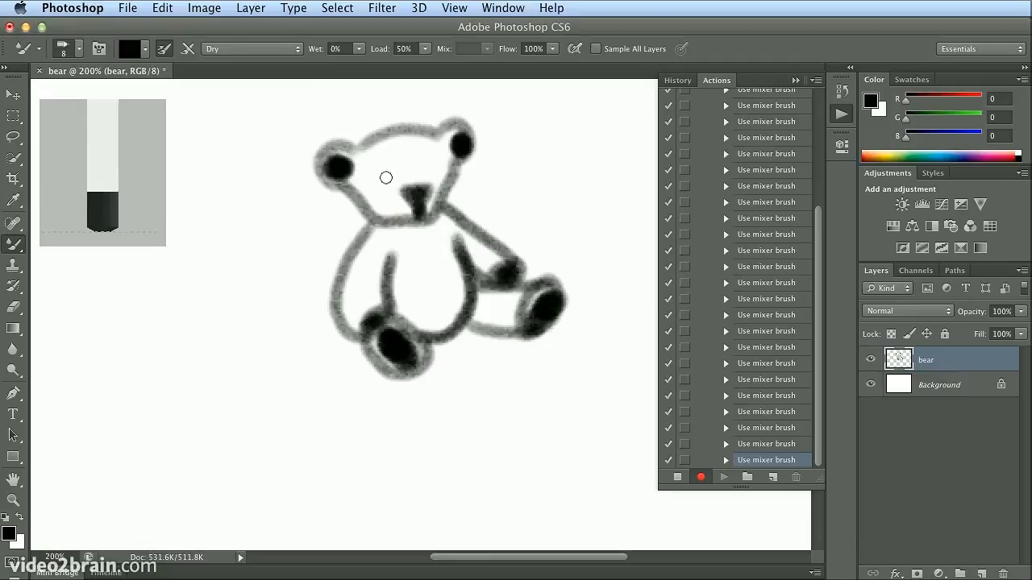
pyautogui.moveTo(380, 181); pyautogui.dragTo(379, 179)
pyautogui.moveTo(431, 166); pyautogui.dragTo(433, 166)
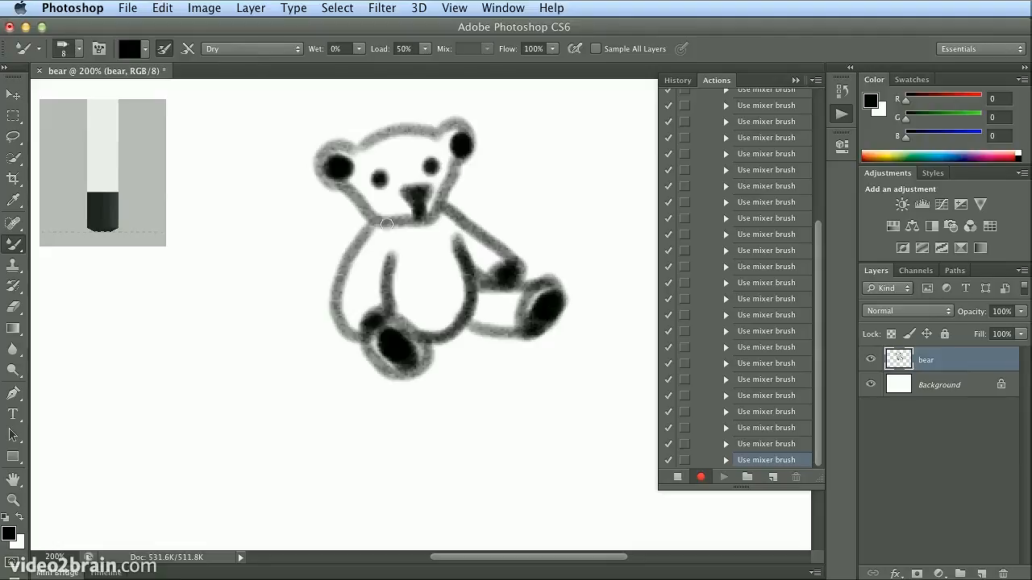
# Step: Thicken the outlines of the bear's head, ears, body, front foot and extended leg, and stop recording the action
pyautogui.moveTo(373, 211)
pyautogui.mouseDown()
pyautogui.moveTo(429, 214)
pyautogui.moveTo(417, 225)
pyautogui.moveTo(449, 186)
pyautogui.mouseUp()
pyautogui.moveTo(441, 128)
pyautogui.mouseDown()
pyautogui.moveTo(469, 121)
pyautogui.moveTo(450, 121)
pyautogui.moveTo(469, 161)
pyautogui.moveTo(475, 141)
pyautogui.moveTo(455, 168)
pyautogui.moveTo(465, 166)
pyautogui.moveTo(460, 129)
pyautogui.moveTo(426, 123)
pyautogui.moveTo(382, 127)
pyautogui.moveTo(366, 149)
pyautogui.moveTo(379, 125)
pyautogui.moveTo(372, 131)
pyautogui.moveTo(388, 150)
pyautogui.moveTo(405, 126)
pyautogui.moveTo(379, 145)
pyautogui.moveTo(324, 151)
pyautogui.moveTo(316, 164)
pyautogui.moveTo(346, 152)
pyautogui.moveTo(320, 170)
pyautogui.moveTo(344, 184)
pyautogui.moveTo(318, 180)
pyautogui.moveTo(322, 153)
pyautogui.moveTo(324, 182)
pyautogui.moveTo(339, 145)
pyautogui.moveTo(361, 151)
pyautogui.moveTo(341, 150)
pyautogui.moveTo(366, 146)
pyautogui.moveTo(378, 127)
pyautogui.moveTo(354, 145)
pyautogui.moveTo(364, 137)
pyautogui.moveTo(370, 194)
pyautogui.mouseUp()
pyautogui.moveTo(369, 230)
pyautogui.mouseDown()
pyautogui.moveTo(342, 303)
pyautogui.moveTo(348, 329)
pyautogui.moveTo(356, 337)
pyautogui.moveTo(391, 302)
pyautogui.moveTo(393, 324)
pyautogui.moveTo(381, 320)
pyautogui.moveTo(369, 343)
pyautogui.moveTo(387, 373)
pyautogui.moveTo(401, 376)
pyautogui.moveTo(423, 358)
pyautogui.moveTo(394, 321)
pyautogui.mouseUp()
pyautogui.moveTo(471, 323)
pyautogui.mouseDown()
pyautogui.moveTo(521, 330)
pyautogui.moveTo(538, 288)
pyautogui.moveTo(556, 285)
pyautogui.moveTo(541, 266)
pyautogui.mouseUp()
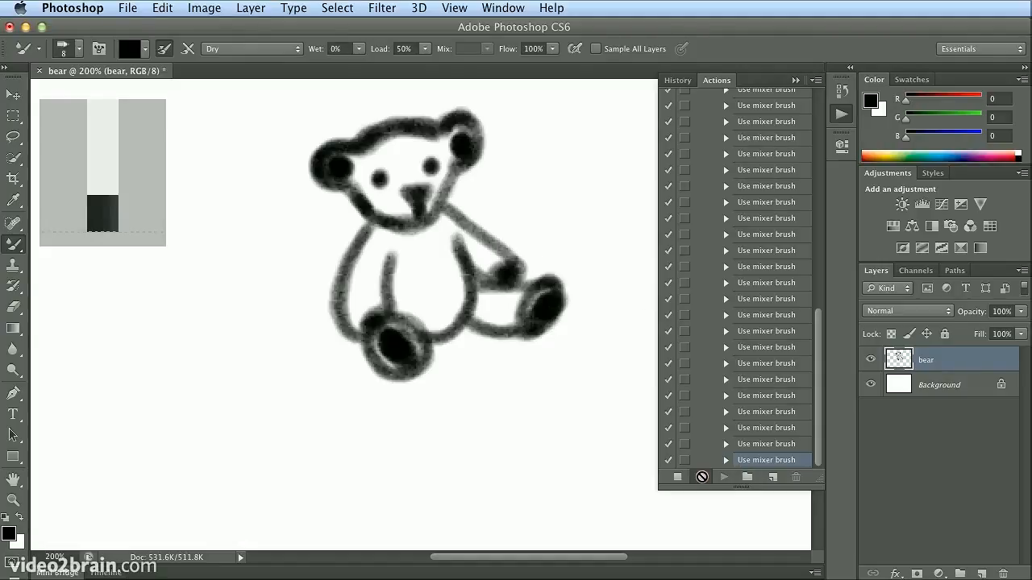
pyautogui.click(703, 477)
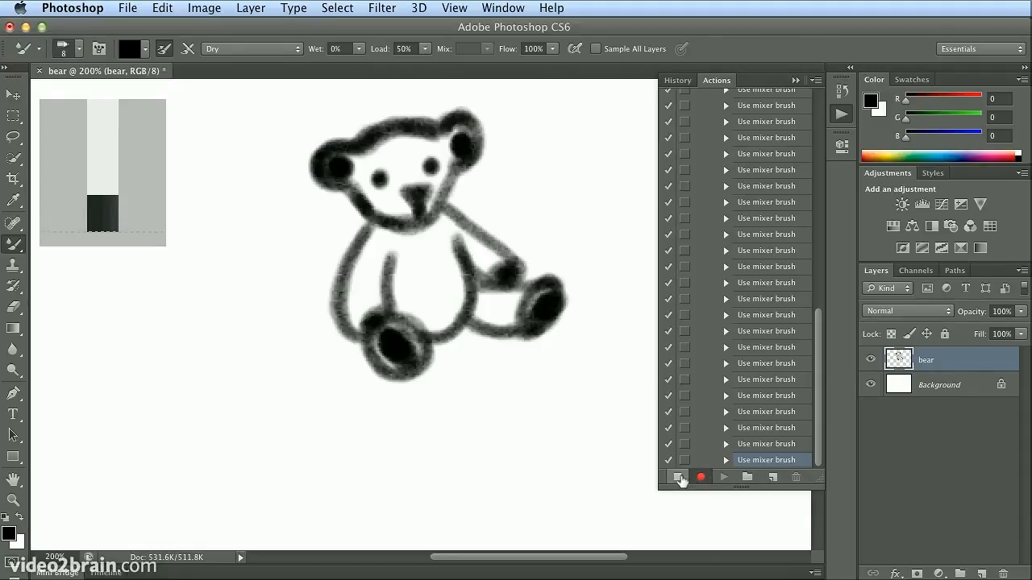
pyautogui.click(677, 477)
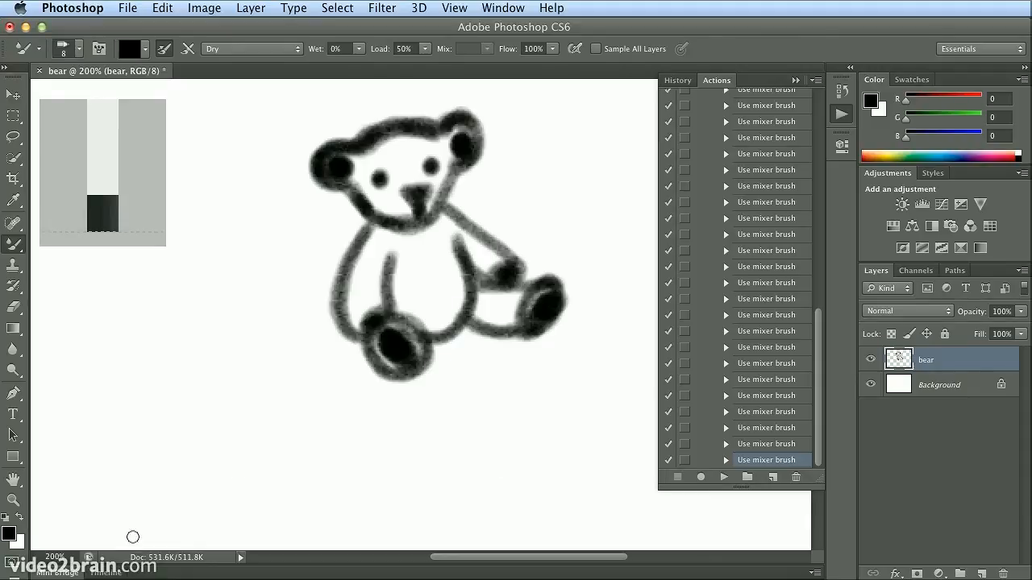
# Step: Open fly_02_begin.jpg from the 12_bonus folder and fit the whole photo in the view
pyautogui.click(71, 573)
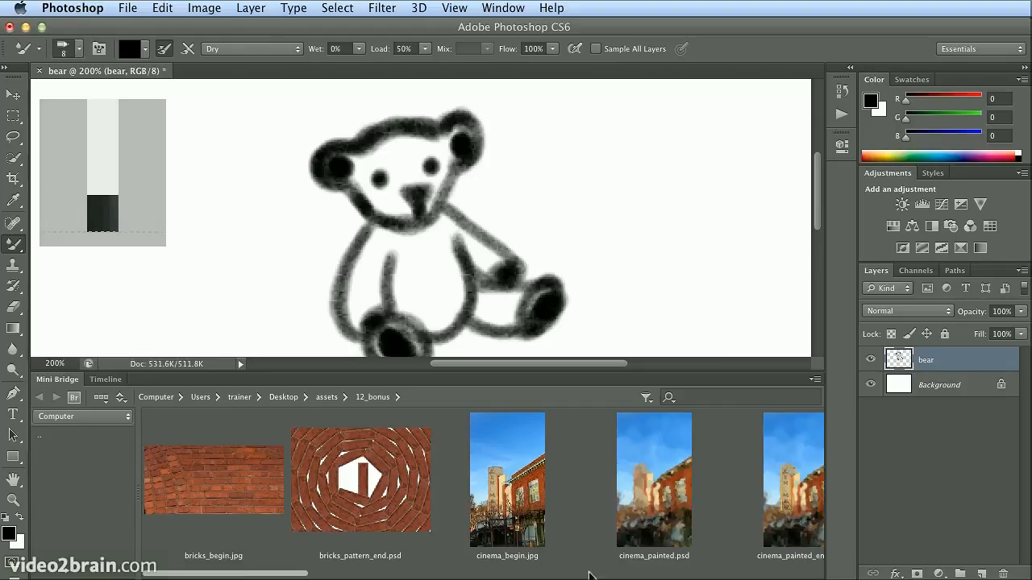
pyautogui.click(592, 574)
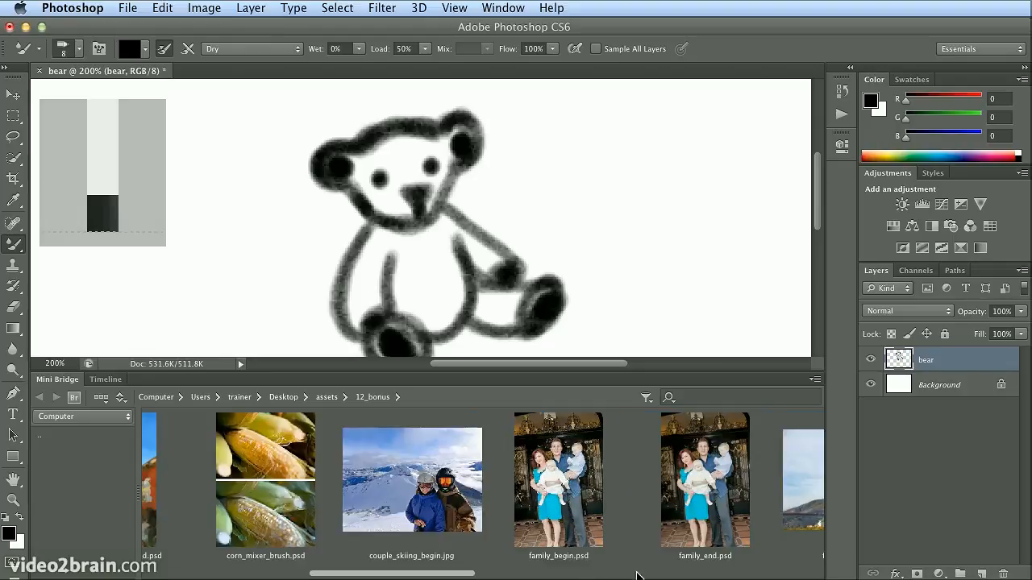
pyautogui.click(636, 573)
pyautogui.doubleClick(472, 467)
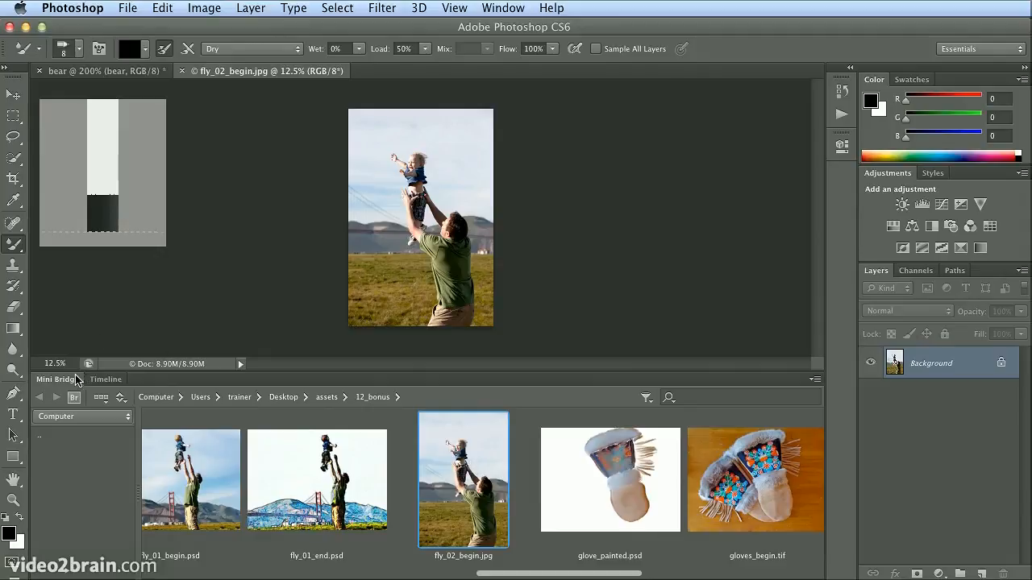
pyautogui.doubleClick(71, 381)
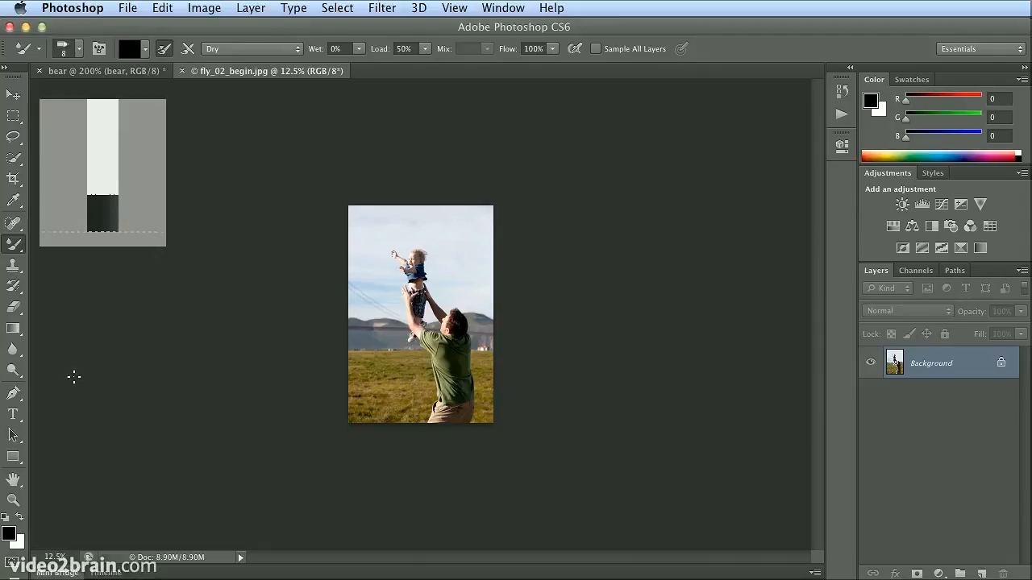
pyautogui.press('super+0')
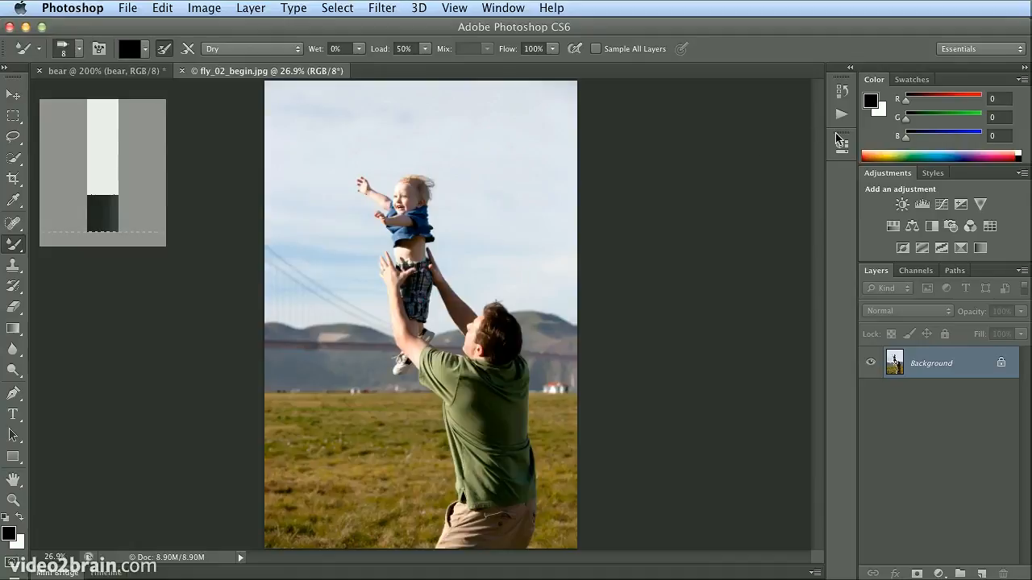
# Step: Play the recorded bear action on the photo of the man lifting the child
pyautogui.click(841, 115)
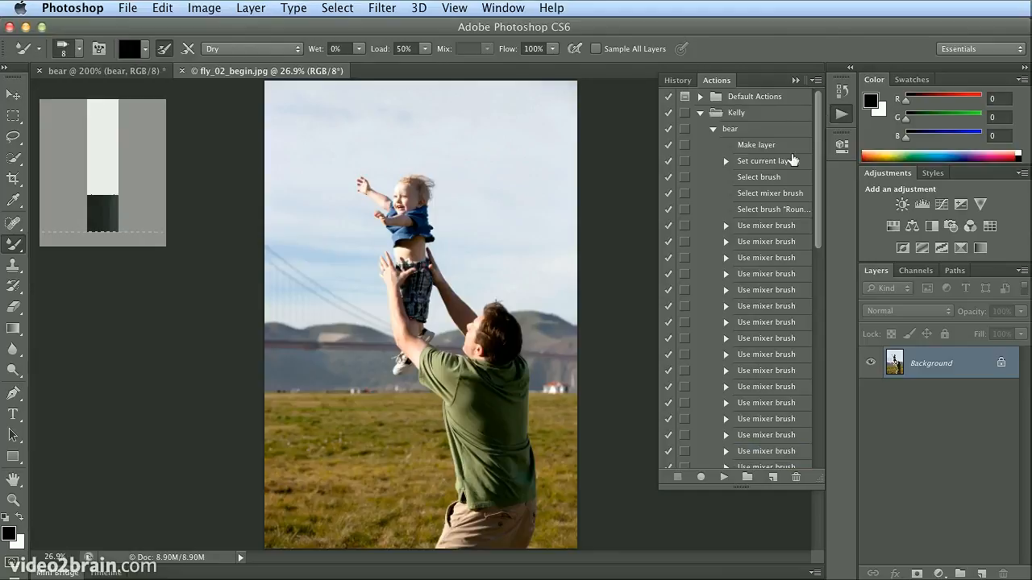
pyautogui.click(748, 130)
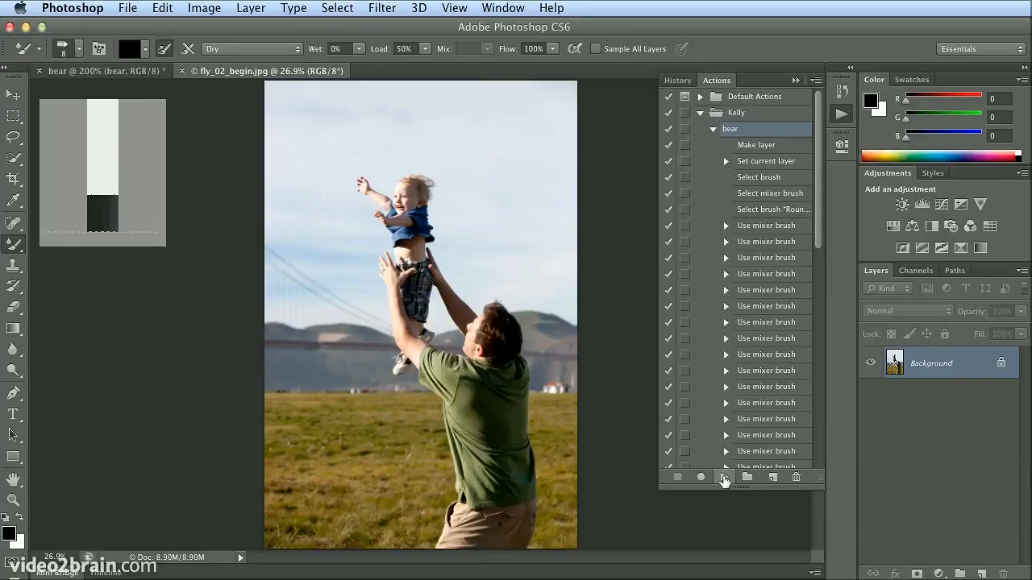
pyautogui.click(724, 478)
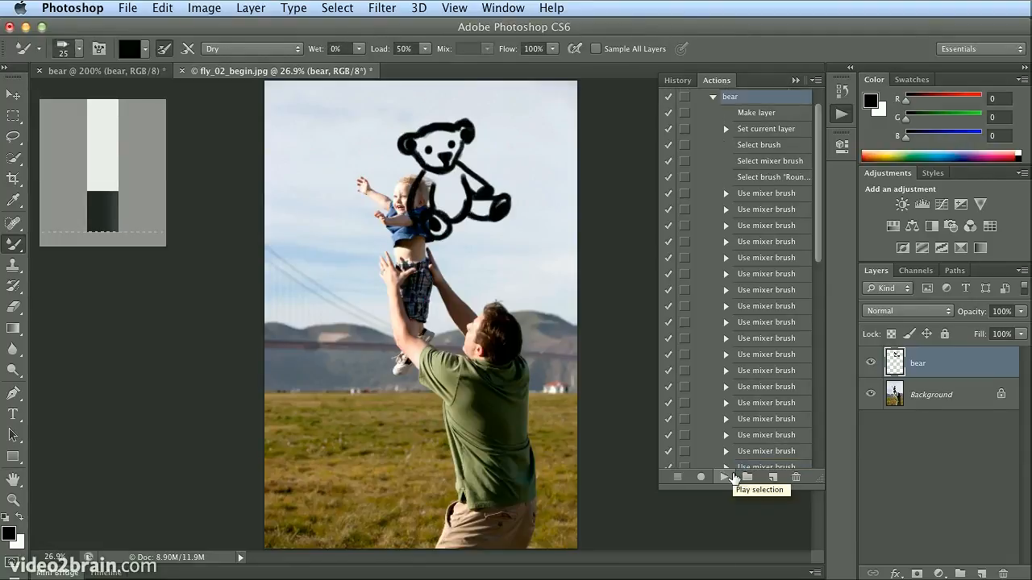
# Step: Move the bear into the sky in front of the child's outstretched hands and scale it down with Free Transform
pyautogui.click(18, 95)
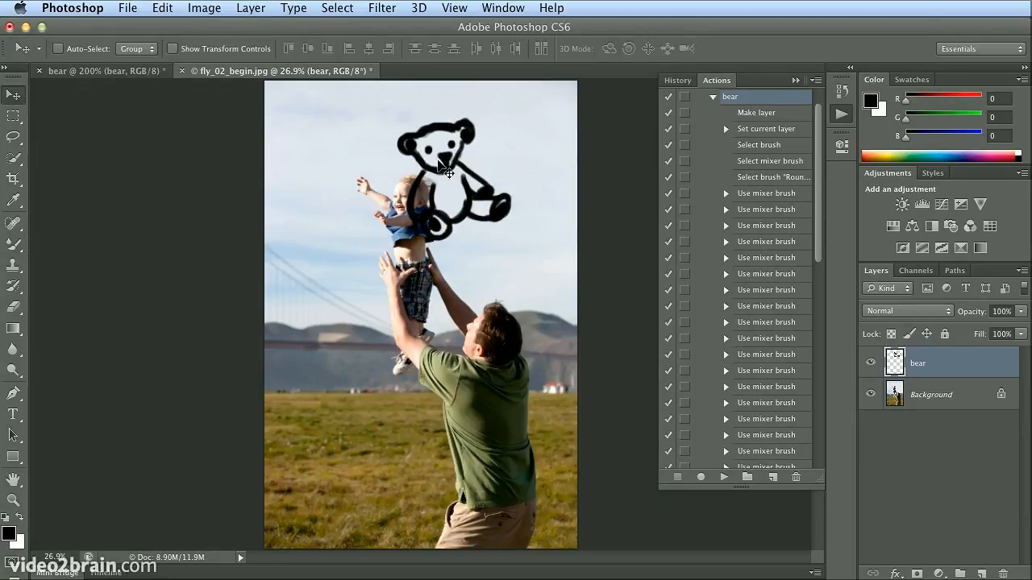
pyautogui.moveTo(442, 165)
pyautogui.mouseDown()
pyautogui.moveTo(325, 173)
pyautogui.moveTo(326, 152)
pyautogui.mouseUp()
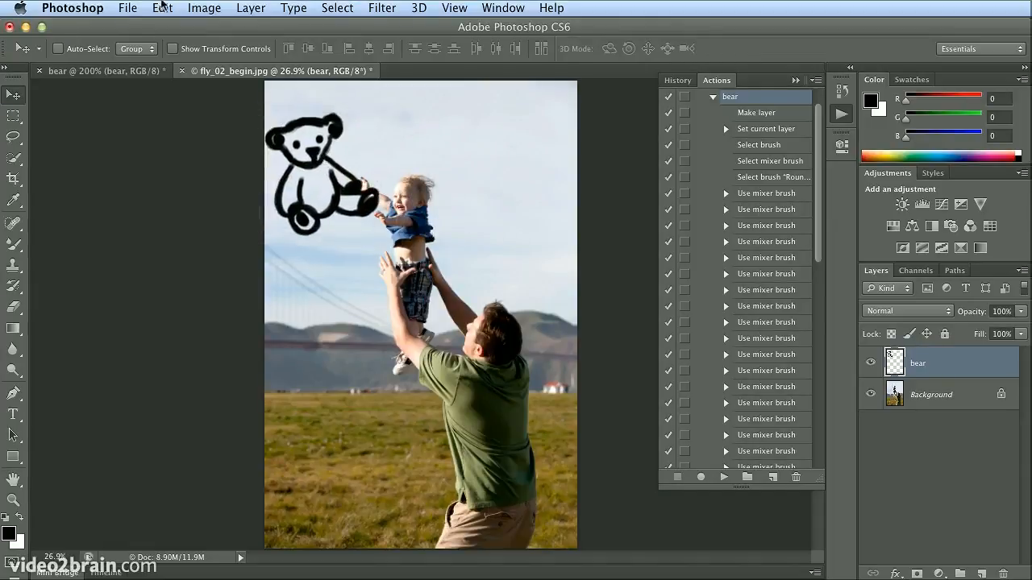
pyautogui.click(164, 7)
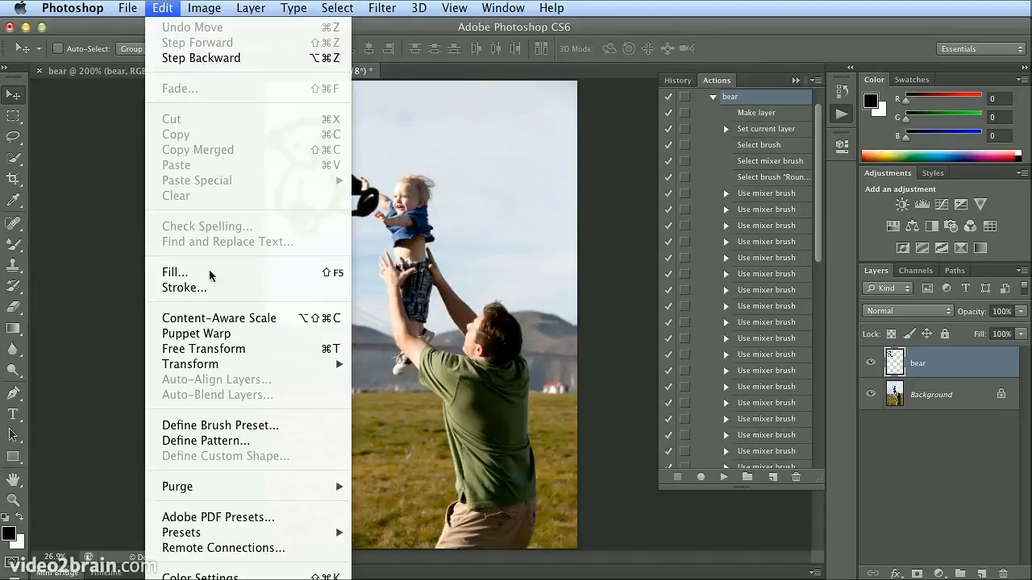
pyautogui.click(230, 353)
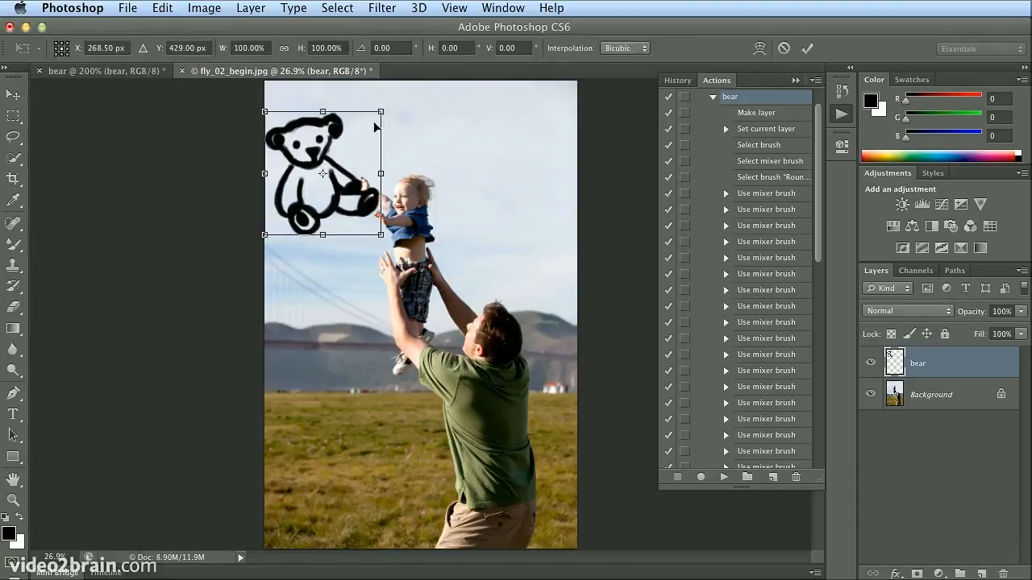
pyautogui.moveTo(381, 111); pyautogui.dragTo(323, 138)
pyautogui.press('Return')
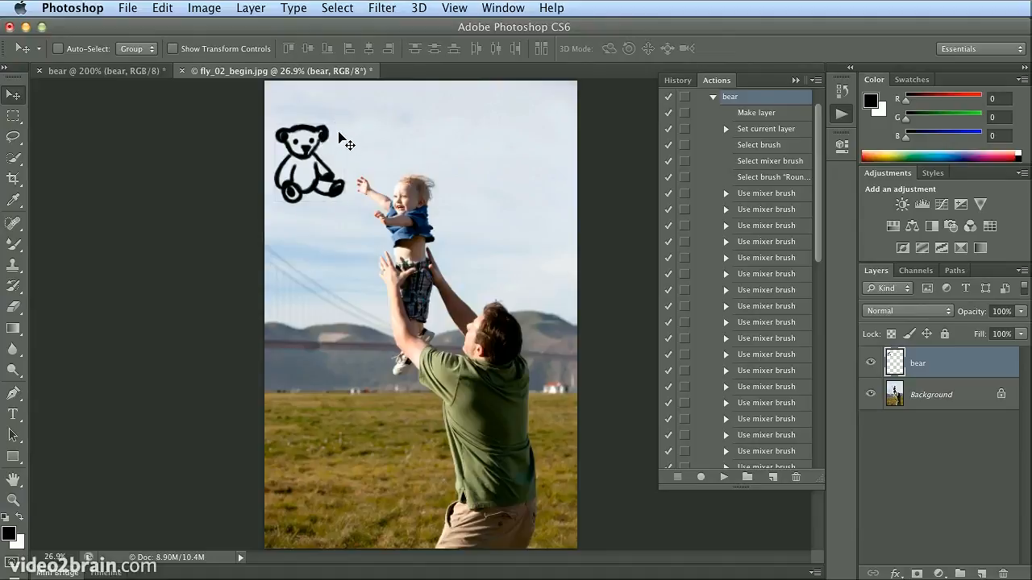
# Step: Check the Allow Tool Recording option for actions
pyautogui.click(816, 81)
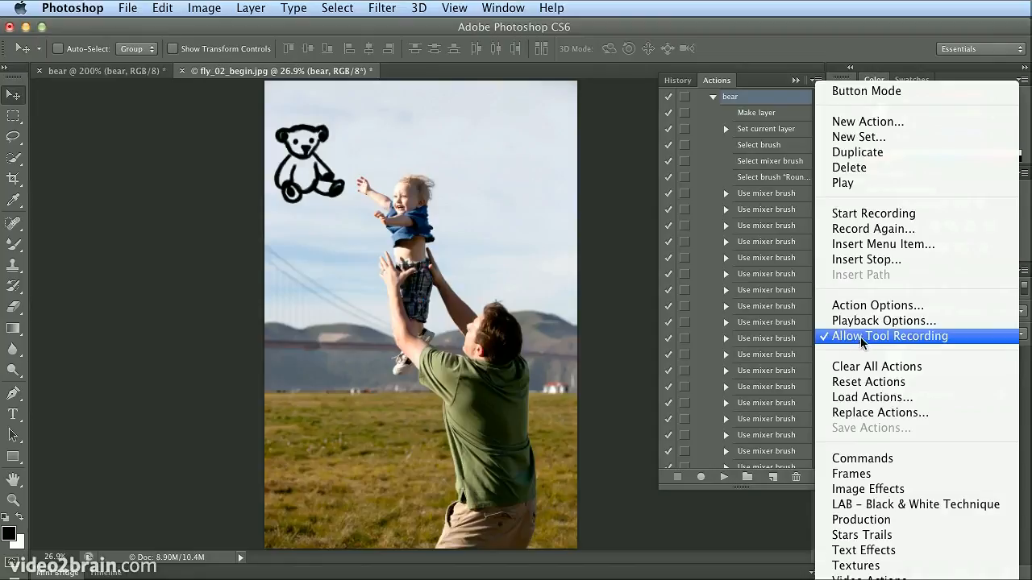
pyautogui.click(713, 83)
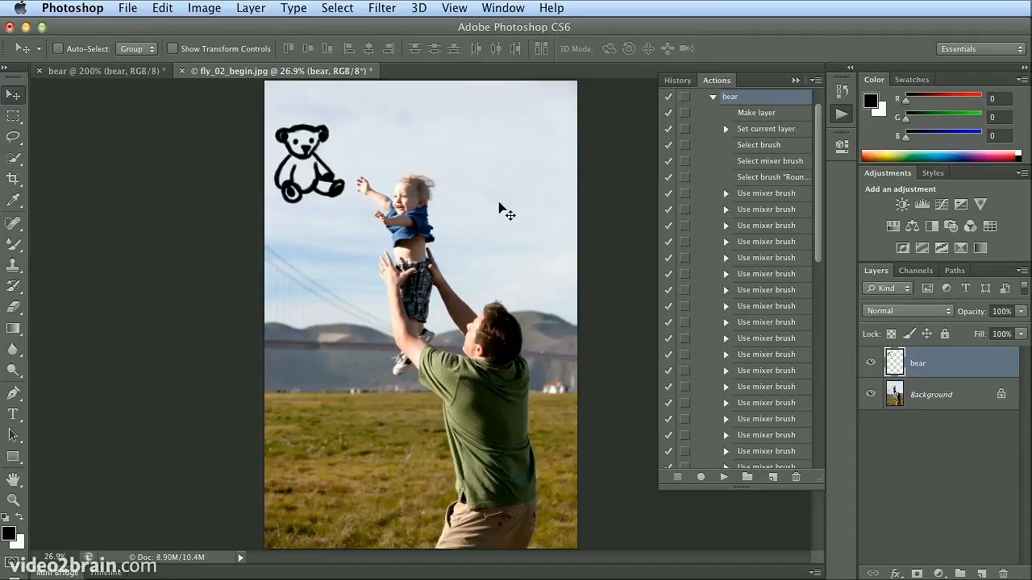
# Step: Open gloves_begin.tif from the 12_bonus folder and enlarge its view to 33.3%
pyautogui.click(55, 573)
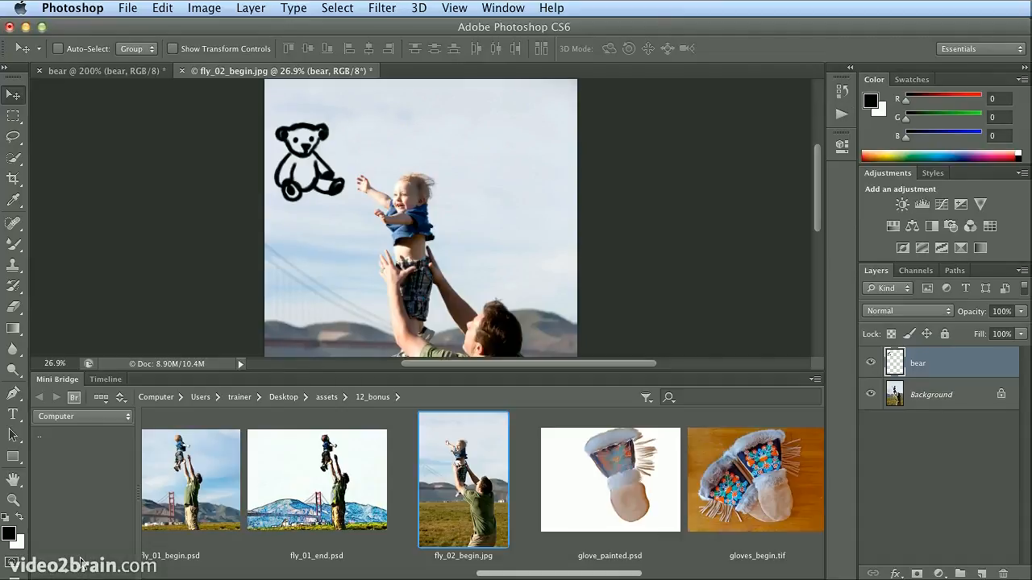
pyautogui.doubleClick(764, 505)
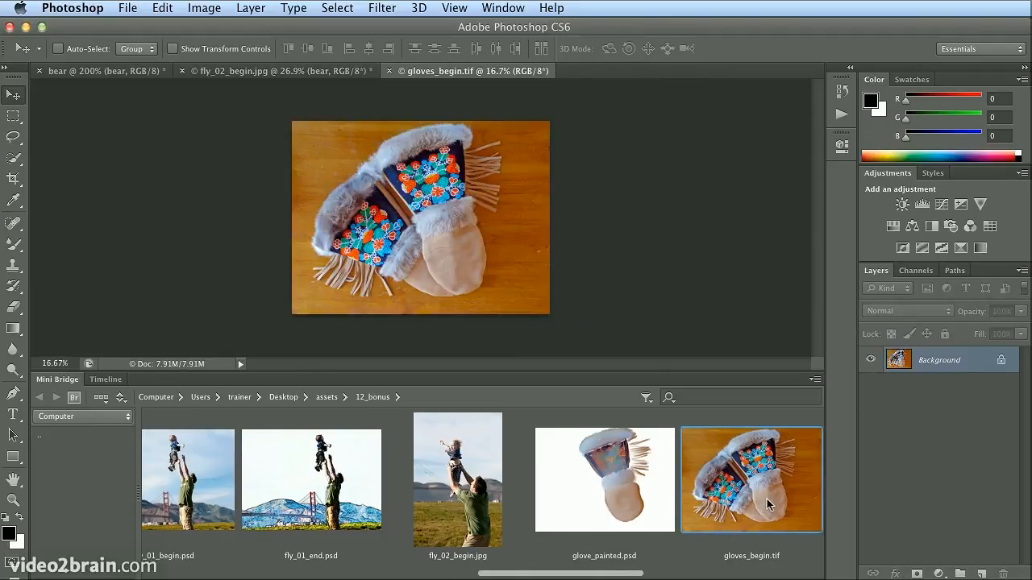
pyautogui.doubleClick(66, 384)
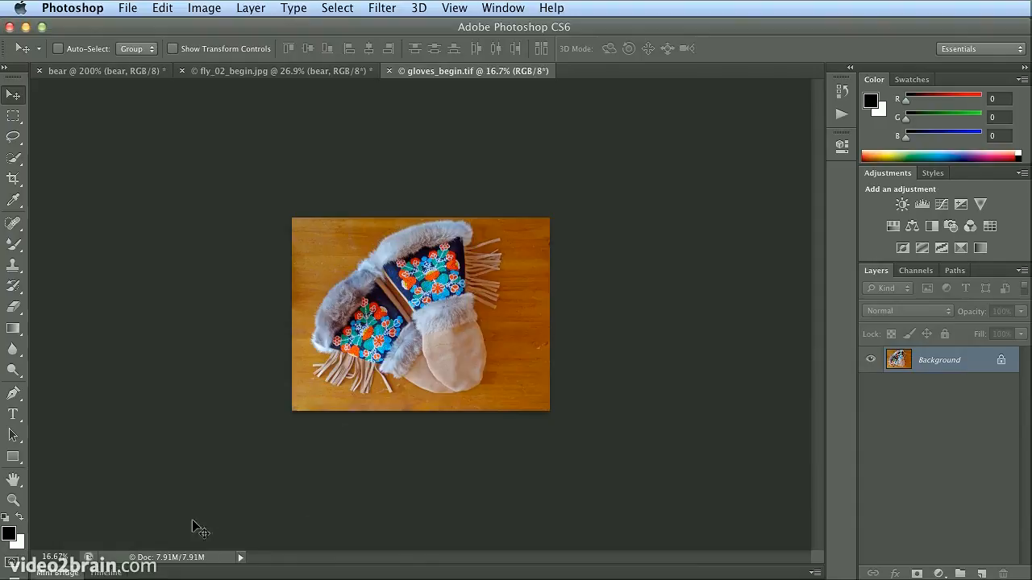
pyautogui.press('super+equal')
pyautogui.press('super+equal')
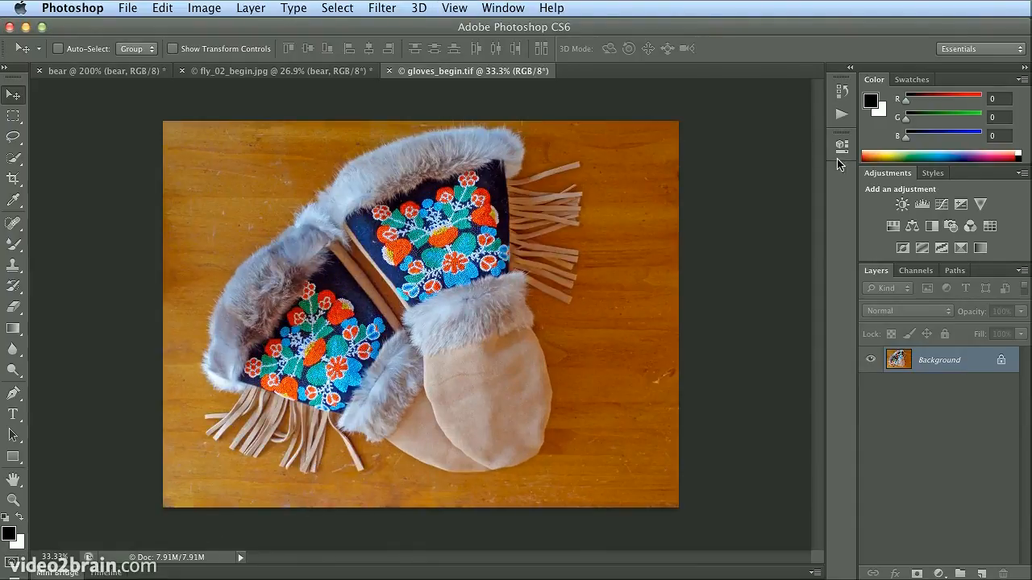
# Step: Start recording a new action named Astis Mittens in the same set as the bear action
pyautogui.click(841, 114)
pyautogui.click(772, 476)
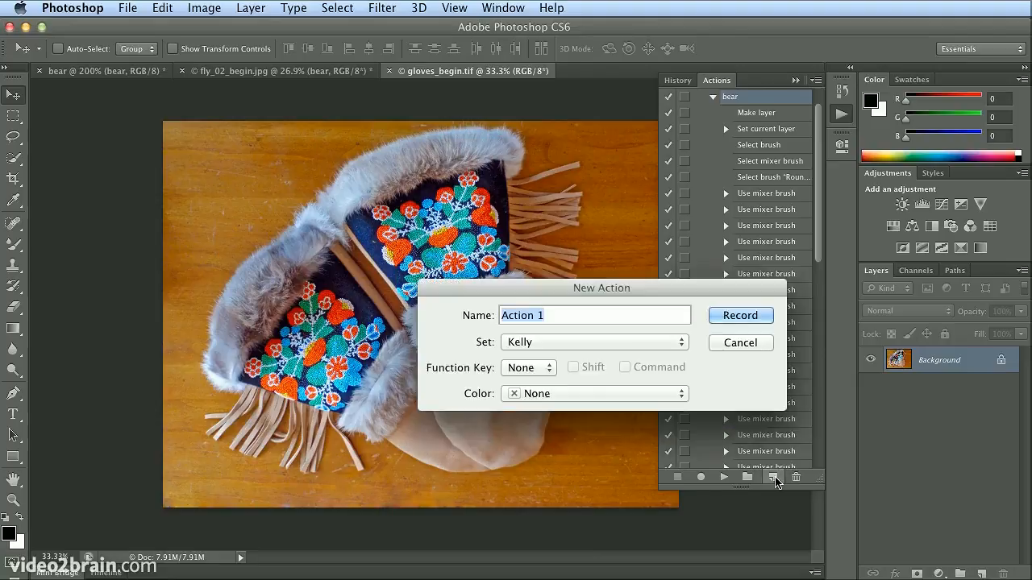
pyautogui.write('Asi')
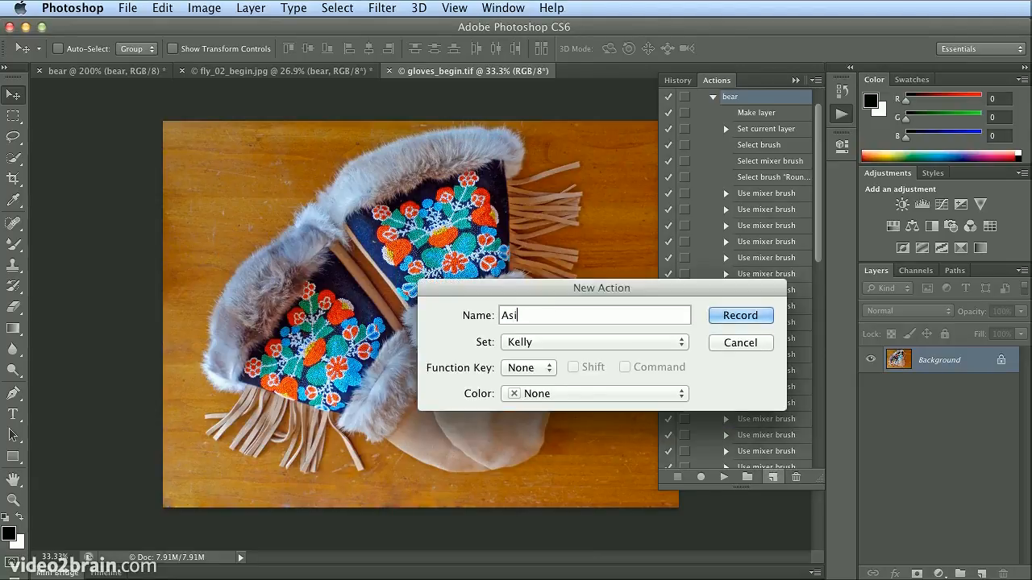
pyautogui.press('BackSpace')
pyautogui.write('tis Mittens')
pyautogui.press('Return')
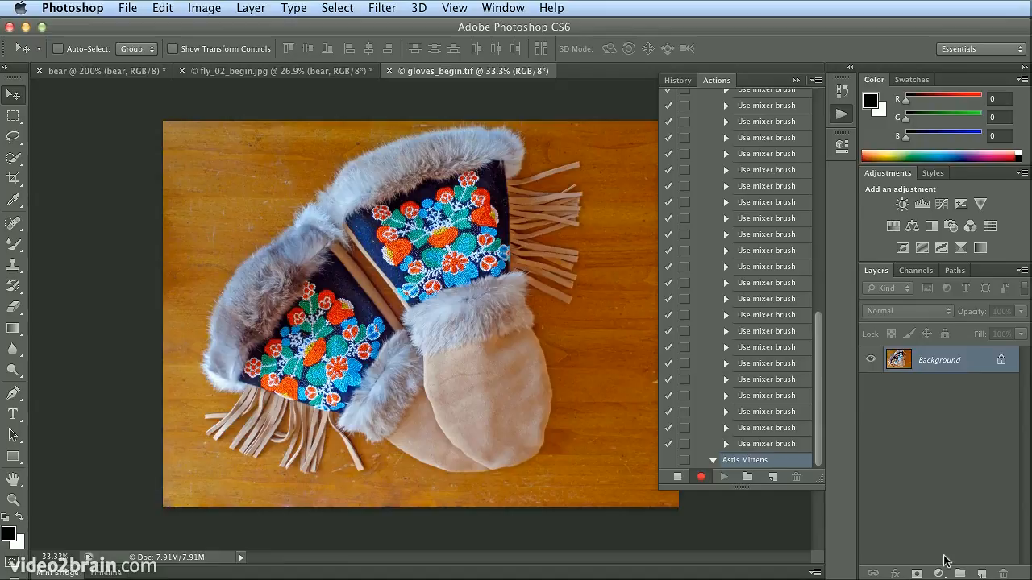
# Step: Add a new layer above the Background and name it glove
pyautogui.click(985, 573)
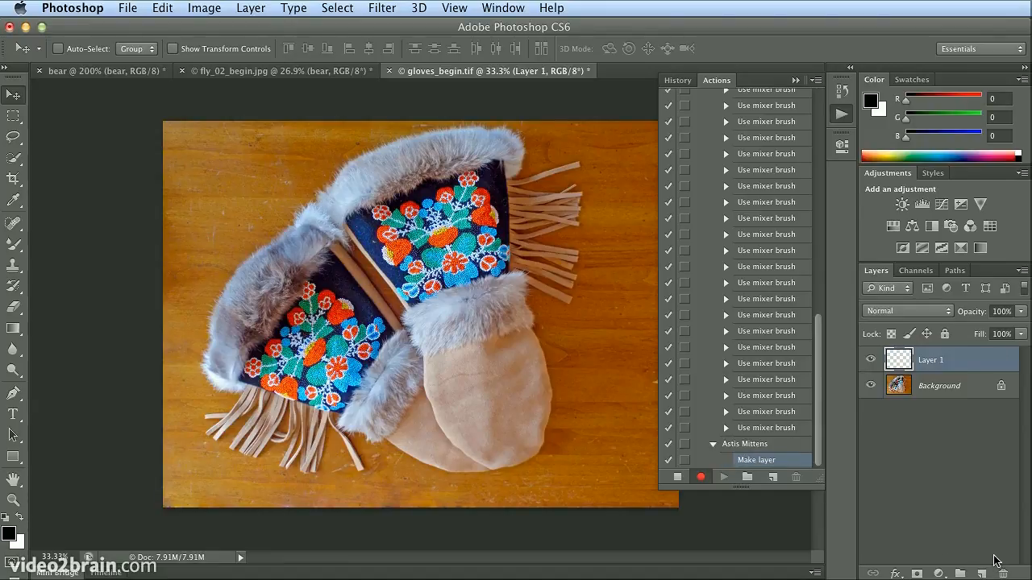
pyautogui.doubleClick(931, 360)
pyautogui.write('glove')
pyautogui.press('Return')
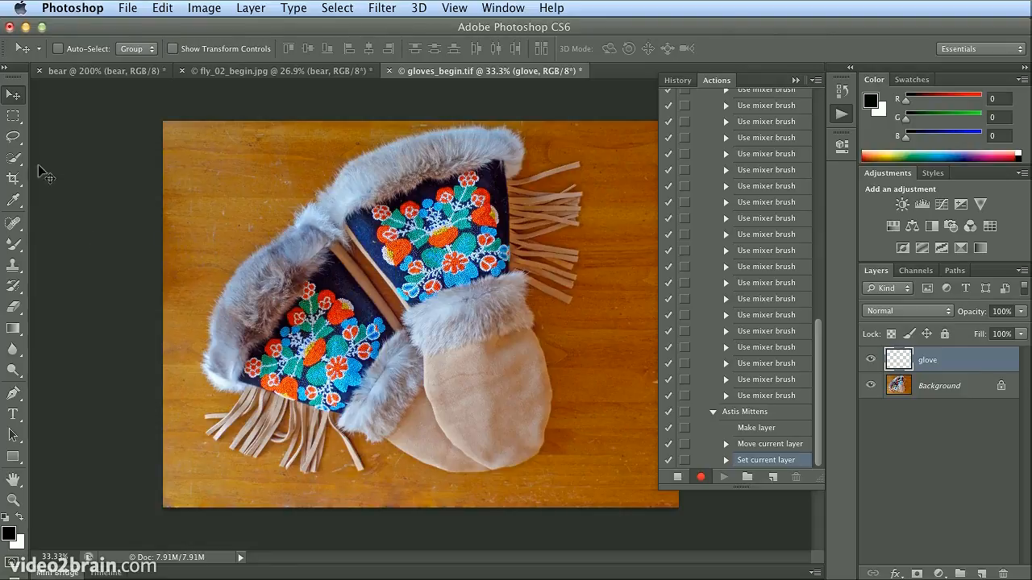
# Step: Activate the Mixer Brush with the 25 px flat fan bristle preset and sample a pale blue from the upper mitten's fur cuff
pyautogui.click(17, 287)
pyautogui.click(21, 289)
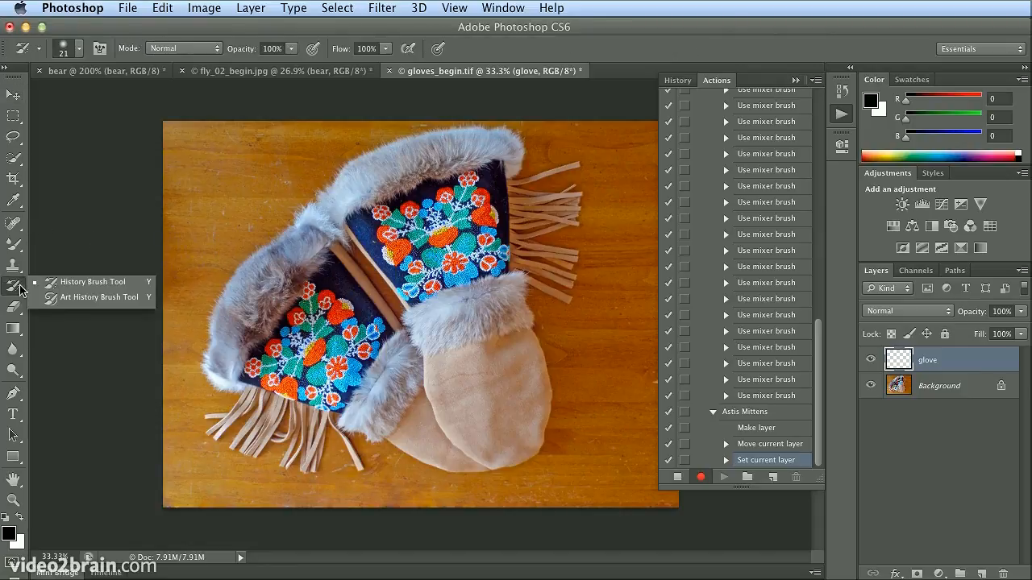
pyautogui.click(15, 245)
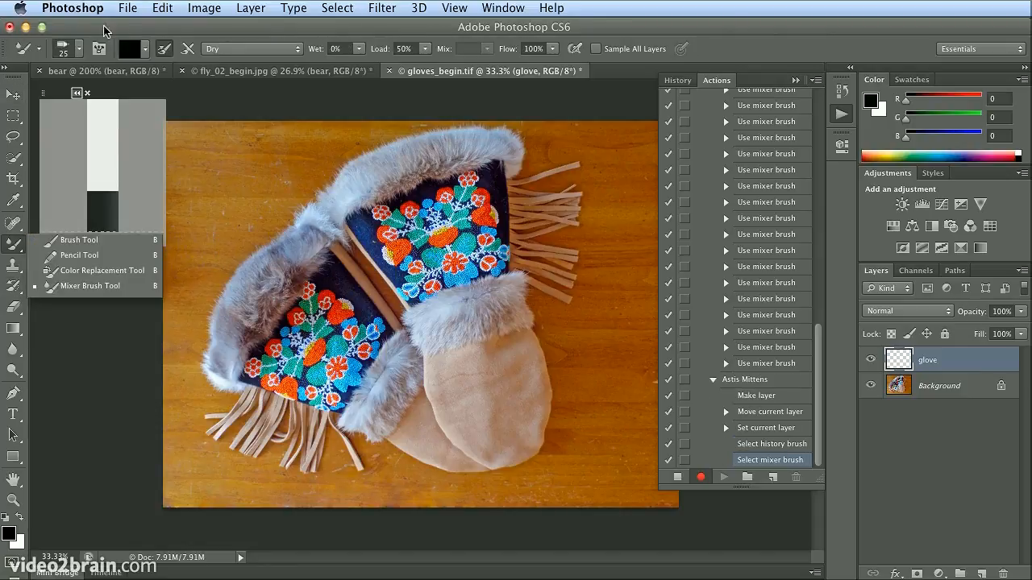
pyautogui.click(78, 49)
pyautogui.click(107, 220)
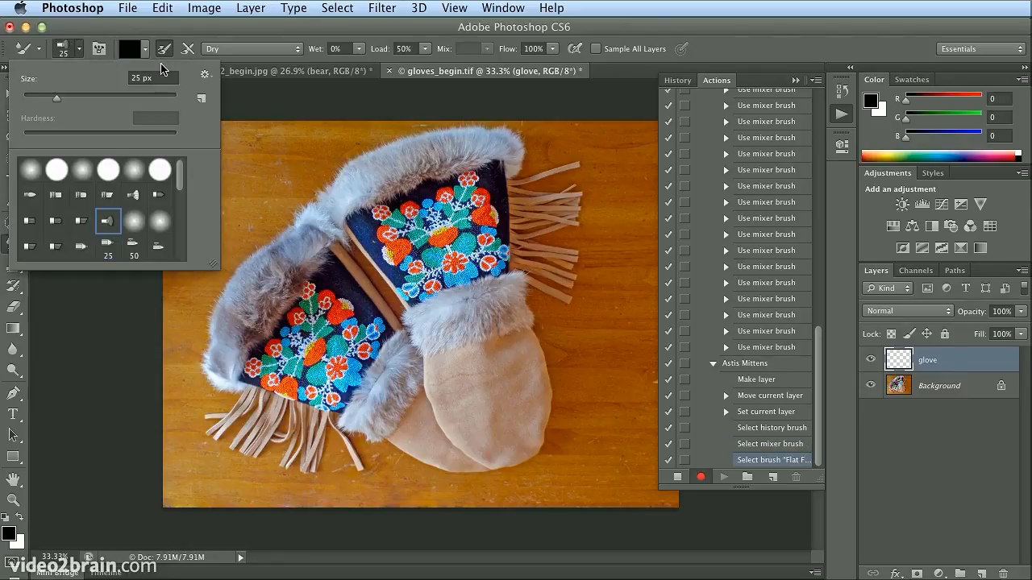
pyautogui.click(522, 27)
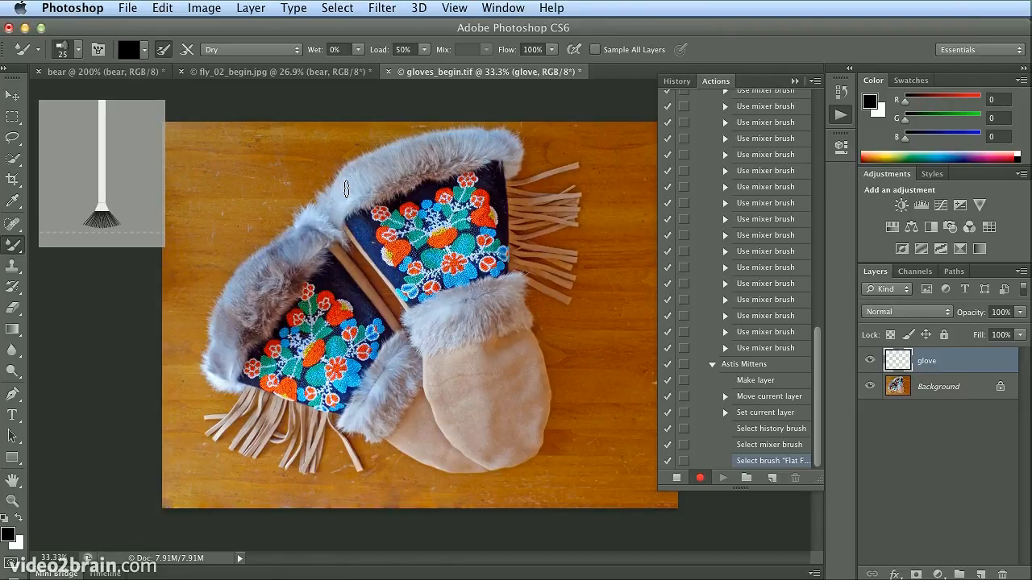
pyautogui.keyDown('alt'); pyautogui.click(351, 189); pyautogui.keyUp('alt')
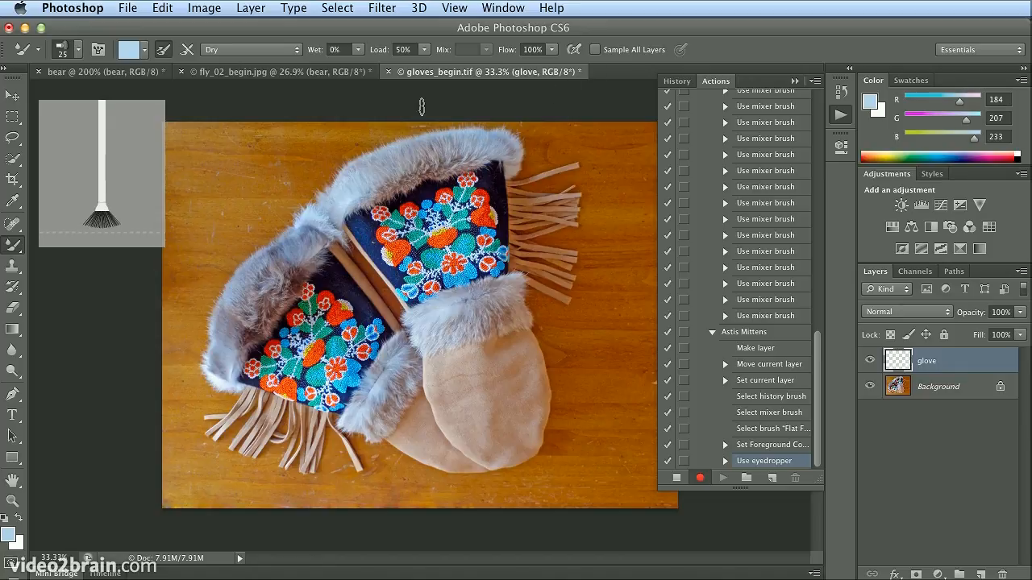
# Step: Turn on Sample All Layers, sample a pale blue from the upper mitten's fur trim, and paint strokes along that trim
pyautogui.click(596, 50)
pyautogui.keyDown('alt'); pyautogui.click(344, 198); pyautogui.keyUp('alt')
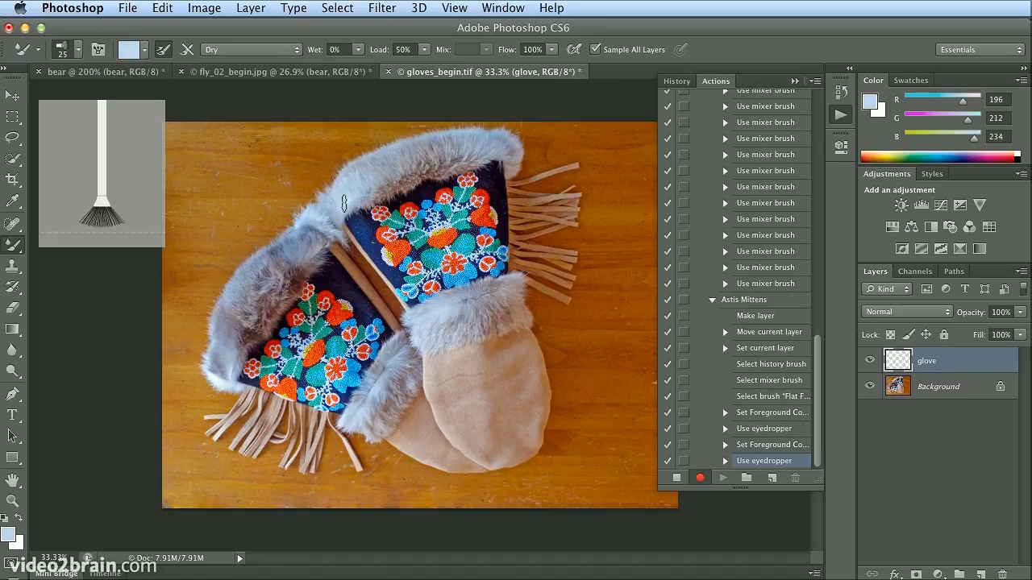
pyautogui.moveTo(342, 209)
pyautogui.mouseDown()
pyautogui.moveTo(366, 175)
pyautogui.moveTo(412, 164)
pyautogui.mouseUp()
pyautogui.moveTo(440, 159)
pyautogui.mouseDown()
pyautogui.moveTo(453, 165)
pyautogui.moveTo(458, 144)
pyautogui.mouseUp()
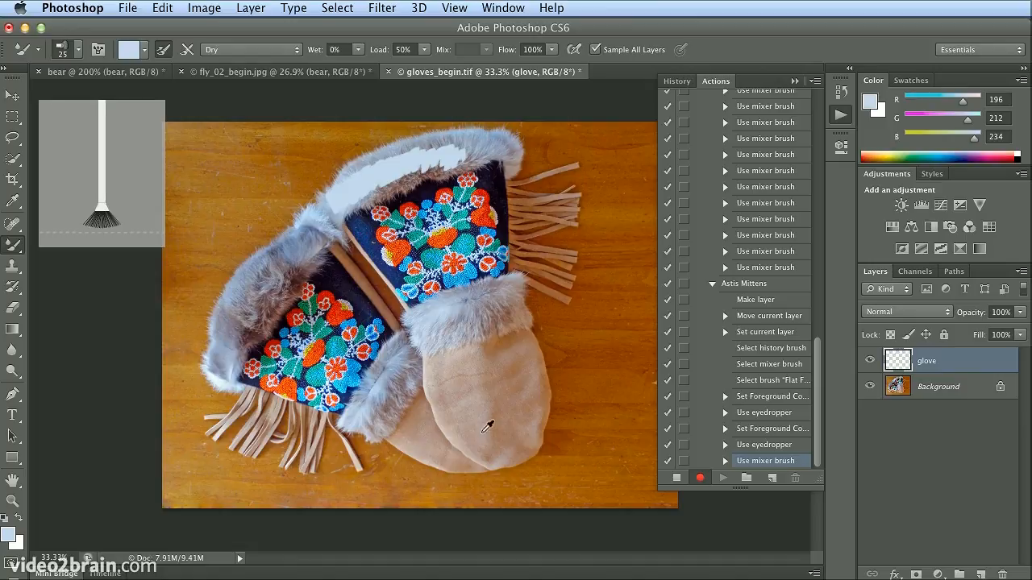
# Step: Sample colours from the upper mitten's lower fur cuff, its surroundings and the dark fabric, and turn off loading the brush after each stroke
pyautogui.keyDown('alt'); pyautogui.click(502, 304); pyautogui.keyUp('alt')
pyautogui.keyDown('alt'); pyautogui.click(504, 301); pyautogui.keyUp('alt')
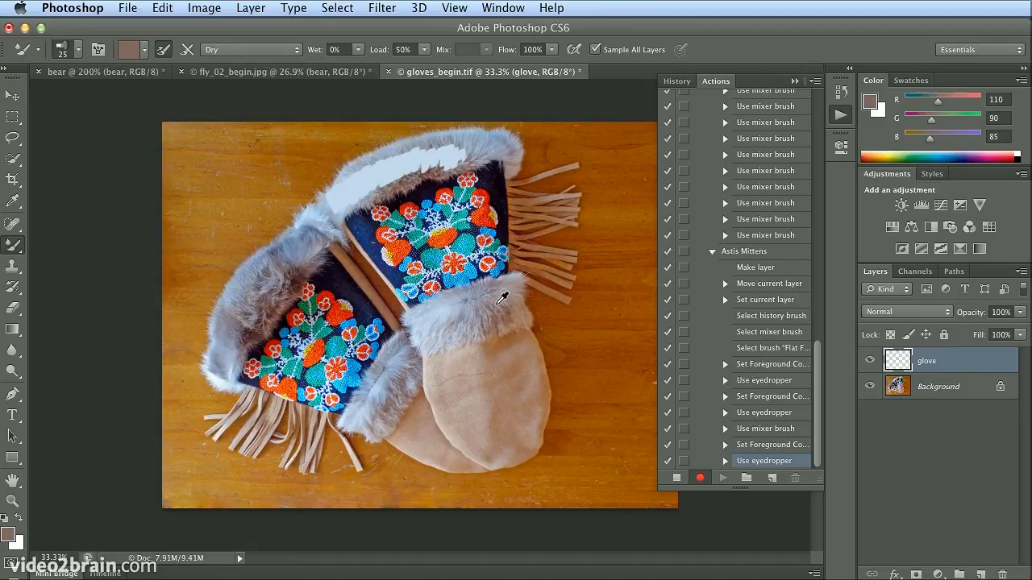
pyautogui.click(166, 52)
pyautogui.keyDown('alt'); pyautogui.click(436, 327); pyautogui.keyUp('alt')
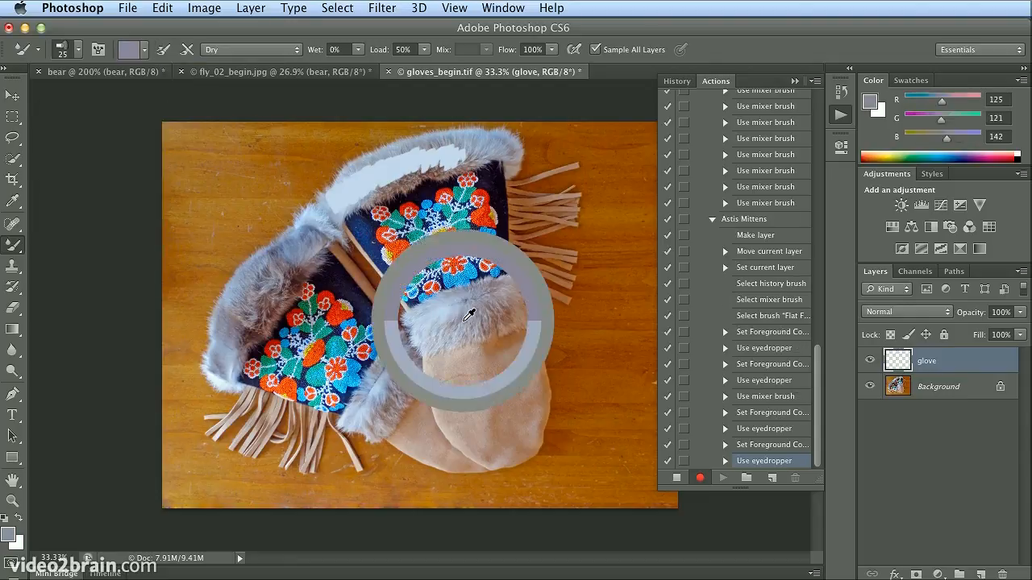
pyautogui.keyDown('alt'); pyautogui.click(517, 302); pyautogui.keyUp('alt')
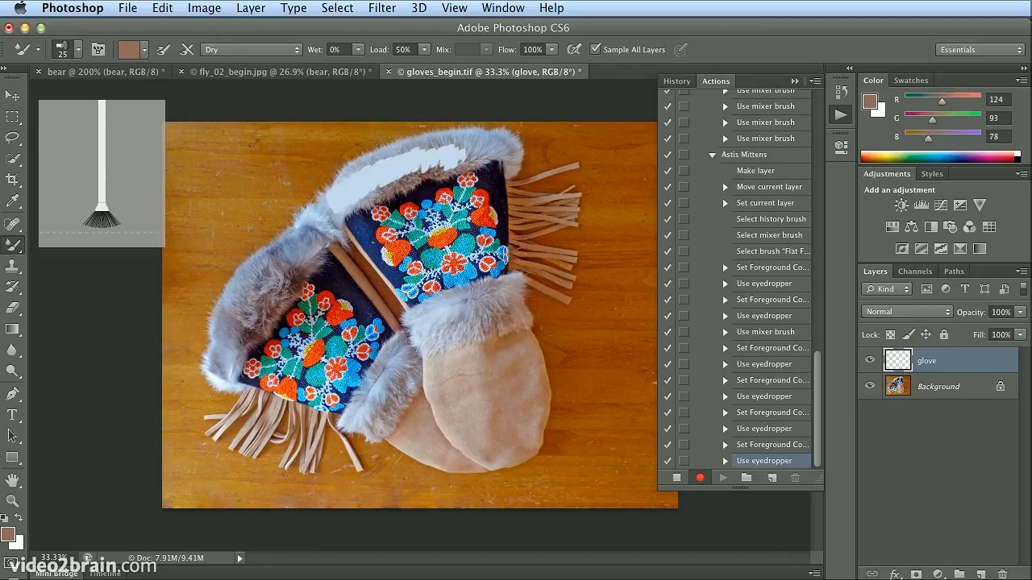
pyautogui.keyDown('alt'); pyautogui.click(499, 199); pyautogui.keyUp('alt')
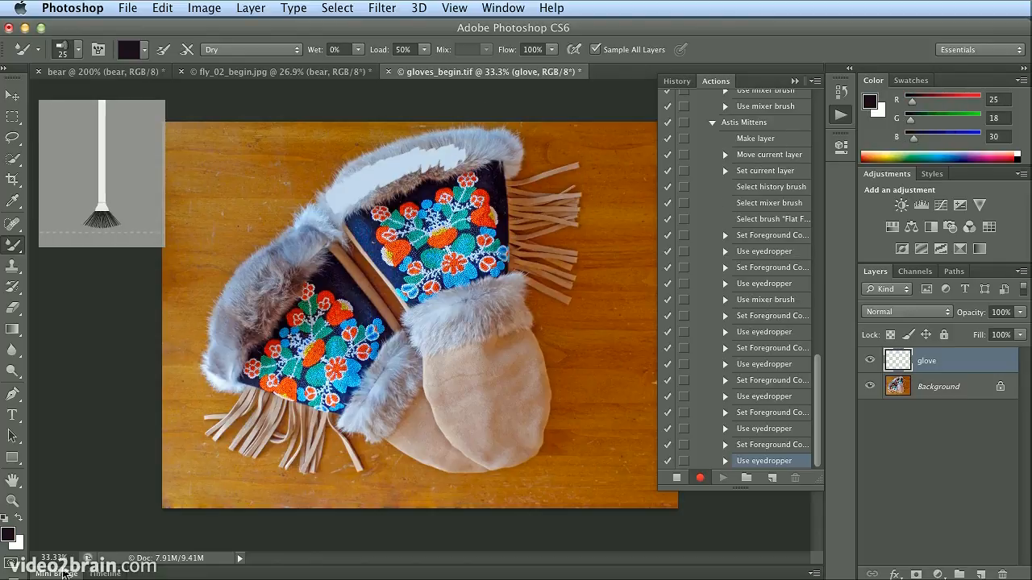
# Step: Open glove_painted.psd from the 12_bonus folder, hide the file browser and fit the image to the window
pyautogui.click(71, 573)
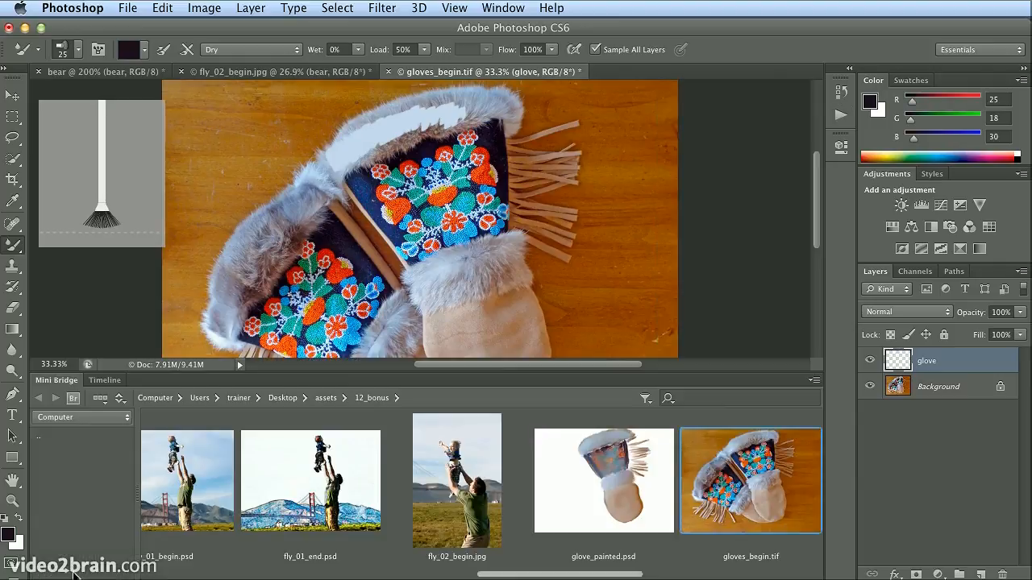
pyautogui.click(596, 456)
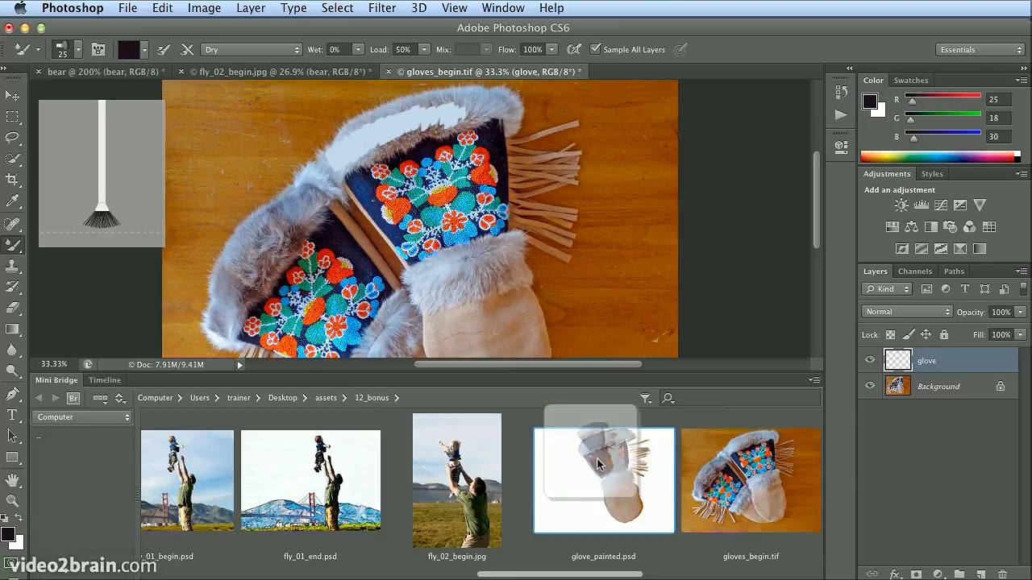
pyautogui.moveTo(602, 466)
pyautogui.mouseDown()
pyautogui.moveTo(600, 456)
pyautogui.moveTo(589, 466)
pyautogui.moveTo(611, 465)
pyautogui.mouseUp()
pyautogui.doubleClick(611, 466)
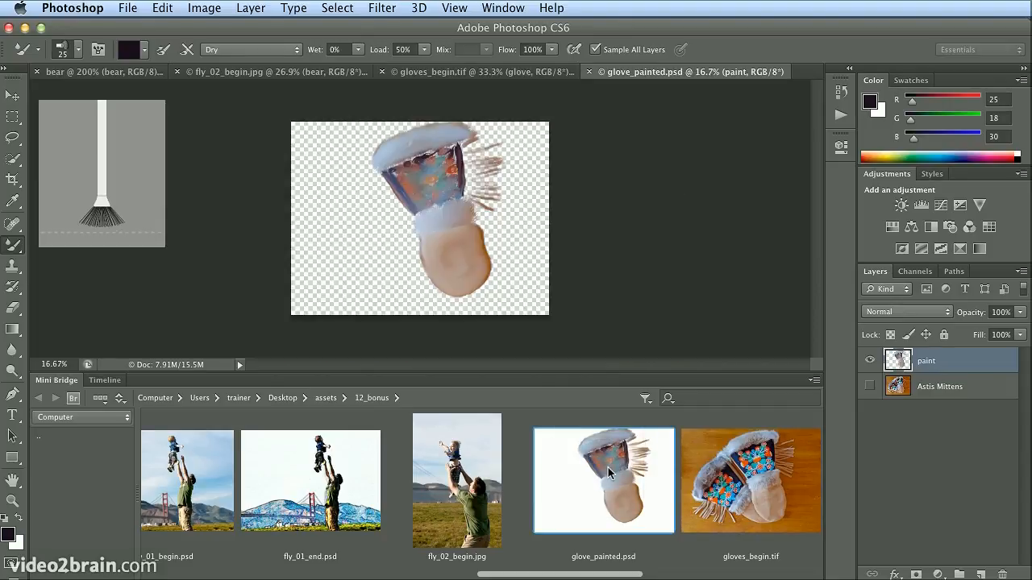
pyautogui.doubleClick(61, 384)
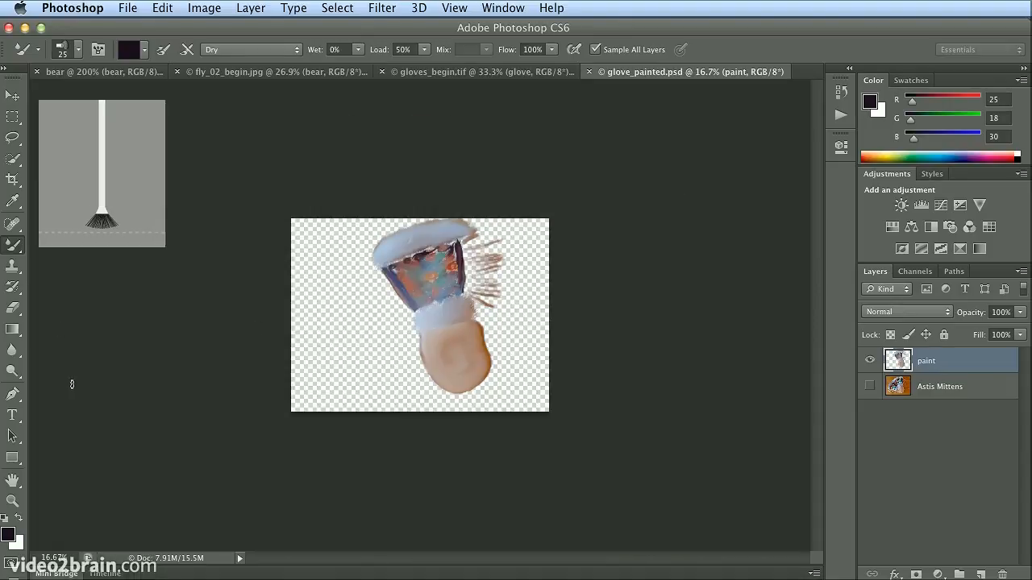
pyautogui.press('super+0')
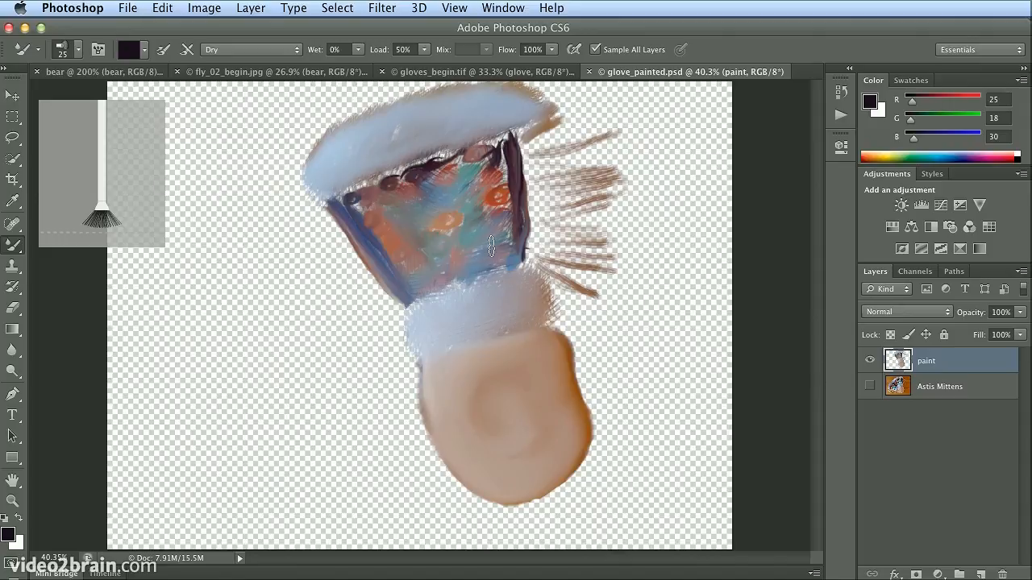
# Step: Compare the painted mitten with the photo by repeatedly showing and hiding the Astis Mittens layer, ending with it shown
pyautogui.click(870, 387)
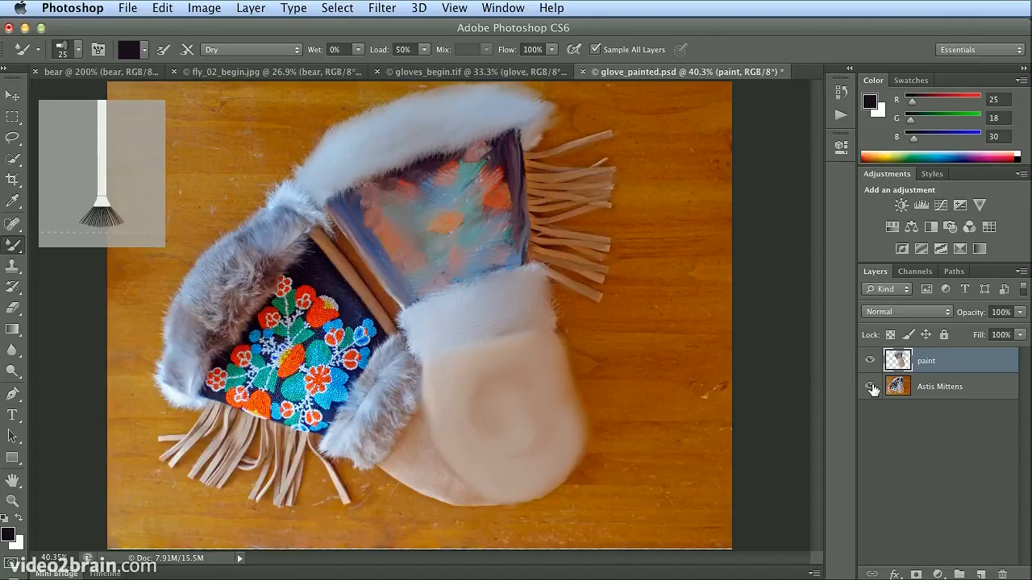
pyautogui.click(870, 387)
pyautogui.click(875, 392)
pyautogui.click(875, 392)
pyautogui.click(876, 392)
pyautogui.click(875, 391)
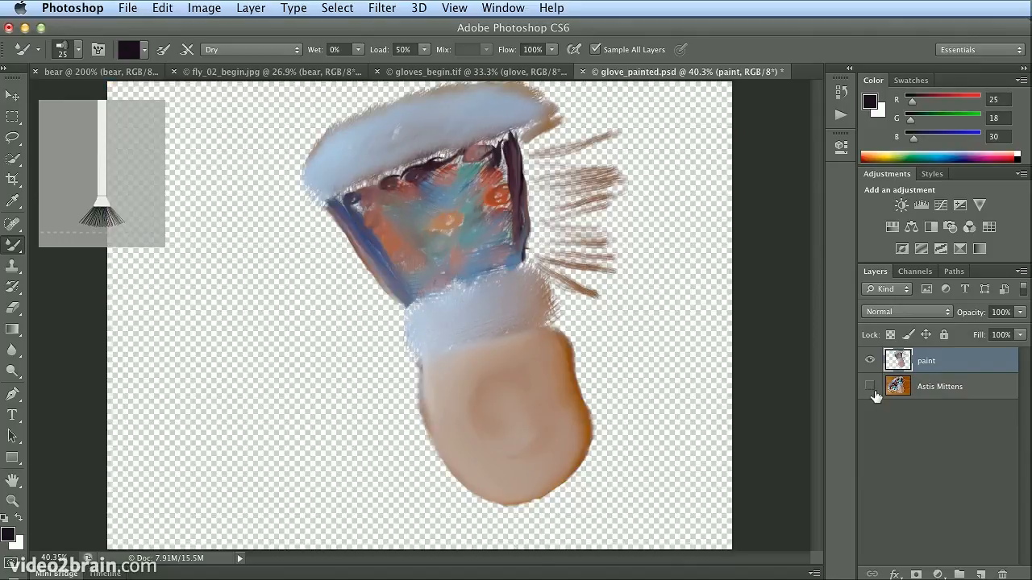
pyautogui.click(872, 390)
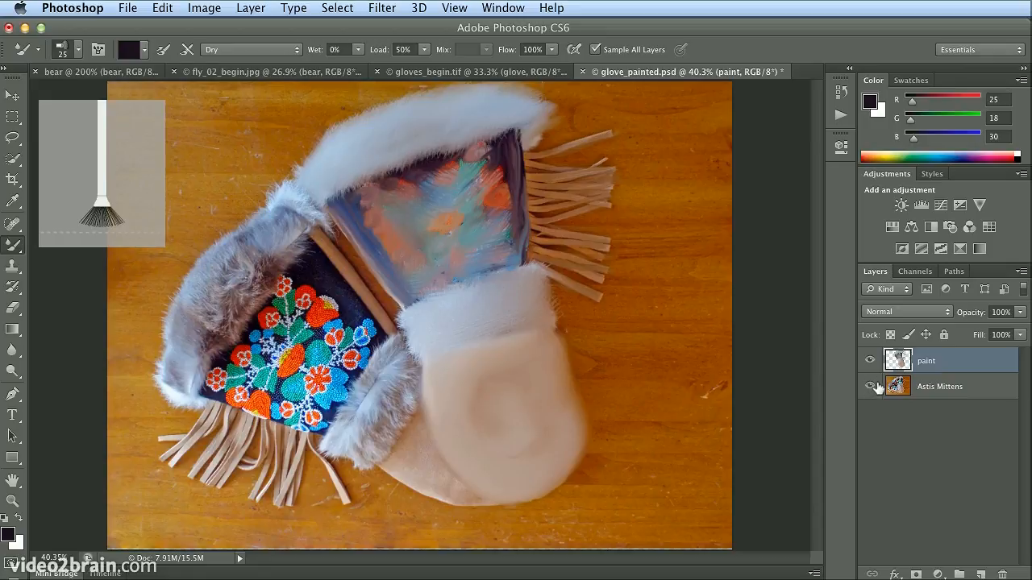
# Step: Check the Allow Tool Recording option for actions and return to the bear document
pyautogui.click(841, 117)
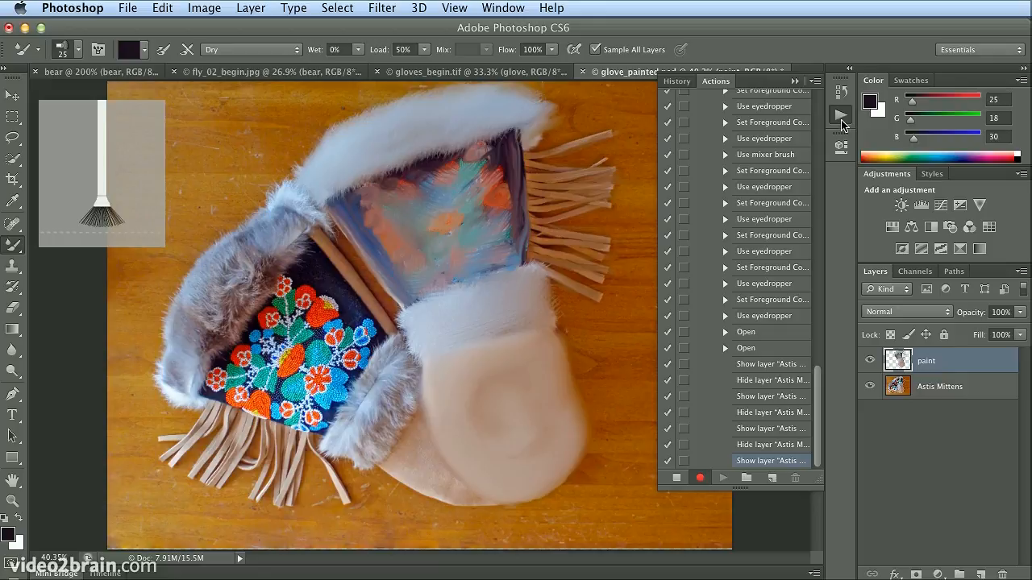
pyautogui.click(818, 82)
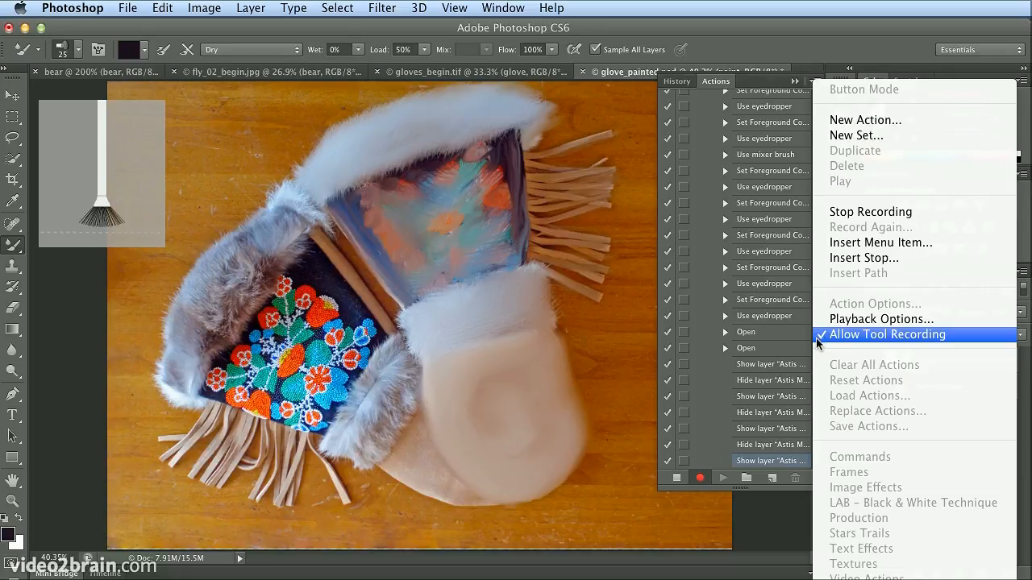
pyautogui.click(125, 73)
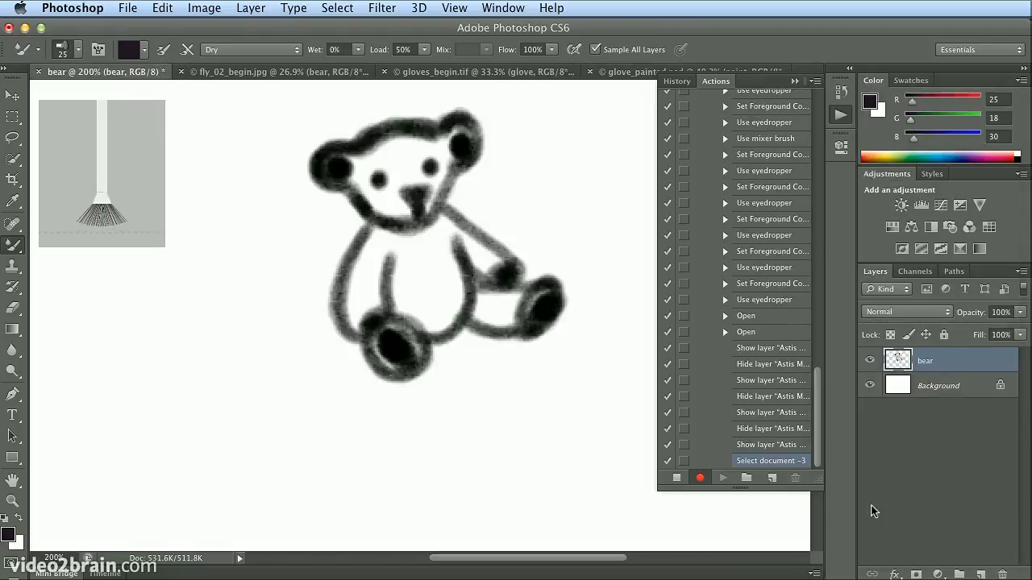
# Step: Stop the recording and delete the Astis Mittens action
pyautogui.click(677, 477)
pyautogui.click(818, 216)
pyautogui.click(762, 340)
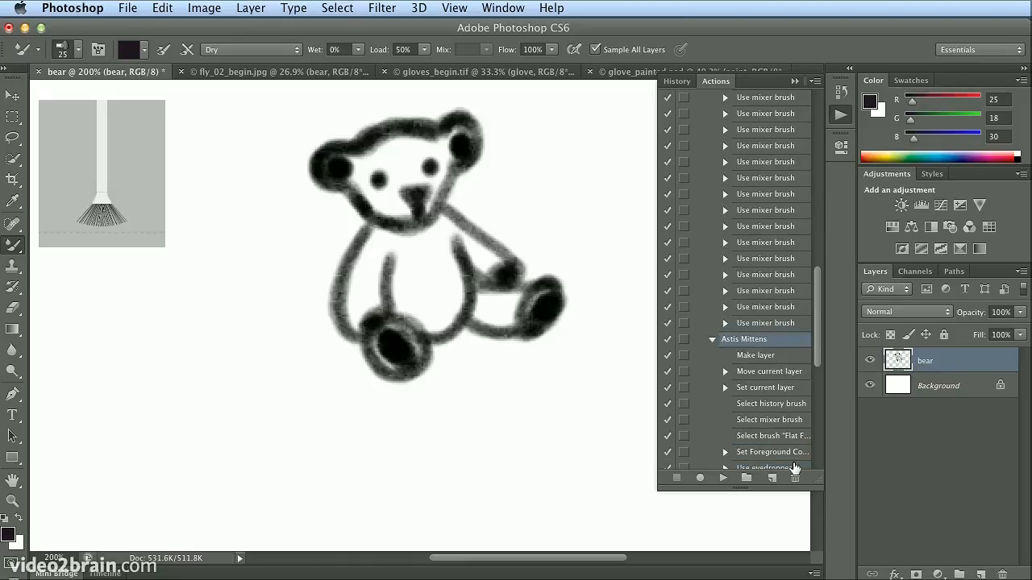
pyautogui.click(795, 479)
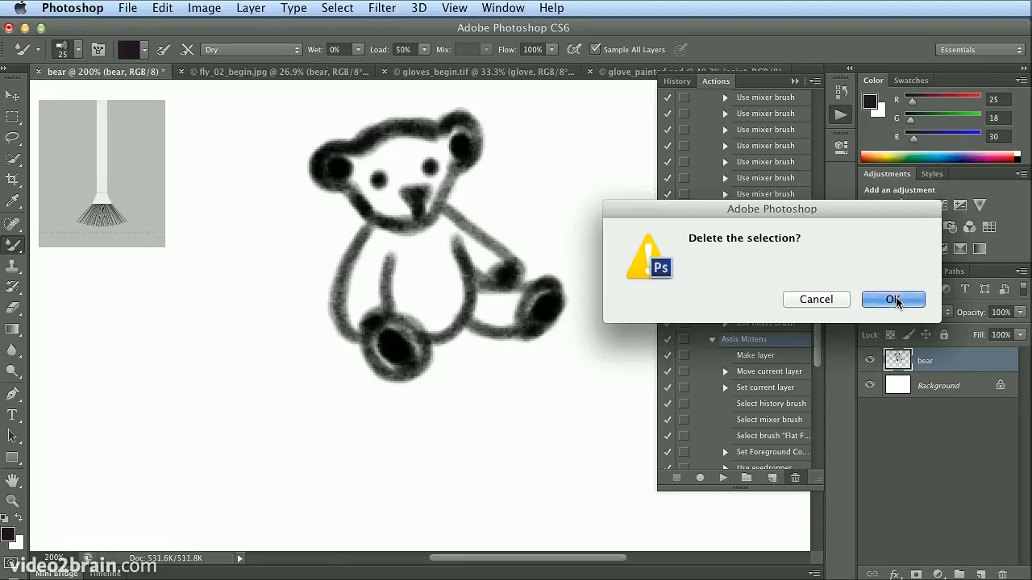
pyautogui.click(889, 297)
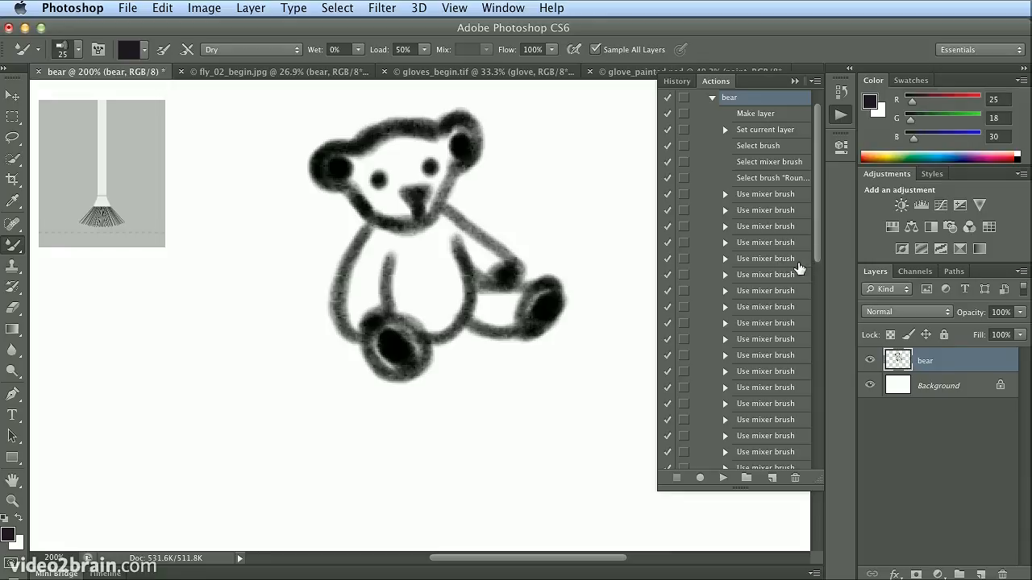
# Step: Compare the bear's brush strokes up close in fly_02_begin.jpg at about 185% and in the bear document at about 472%
pyautogui.click(276, 72)
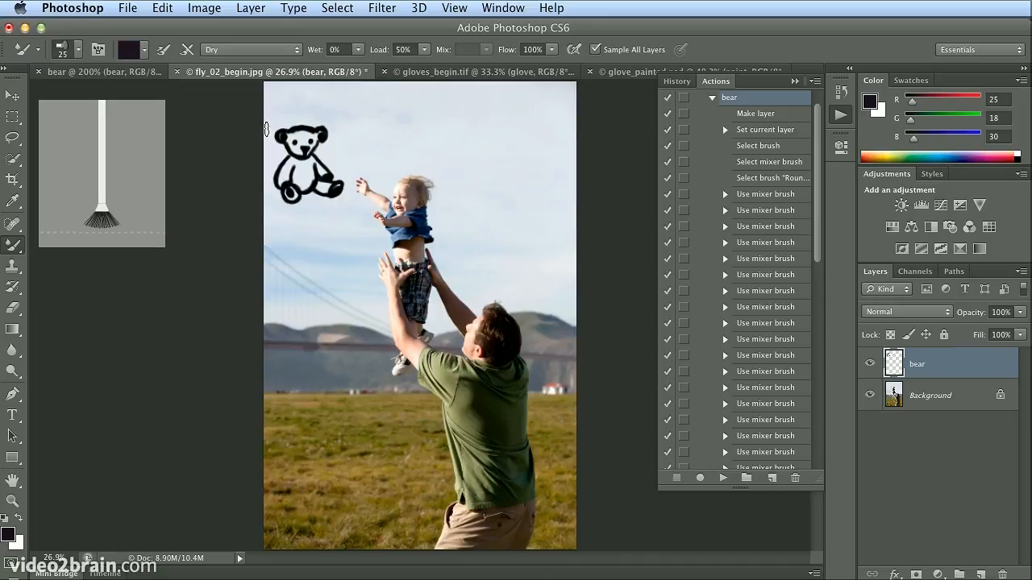
pyautogui.moveTo(251, 114)
pyautogui.mouseDown()
pyautogui.moveTo(346, 205)
pyautogui.moveTo(385, 290)
pyautogui.mouseUp()
pyautogui.moveTo(482, 296); pyautogui.dragTo(151, 267)
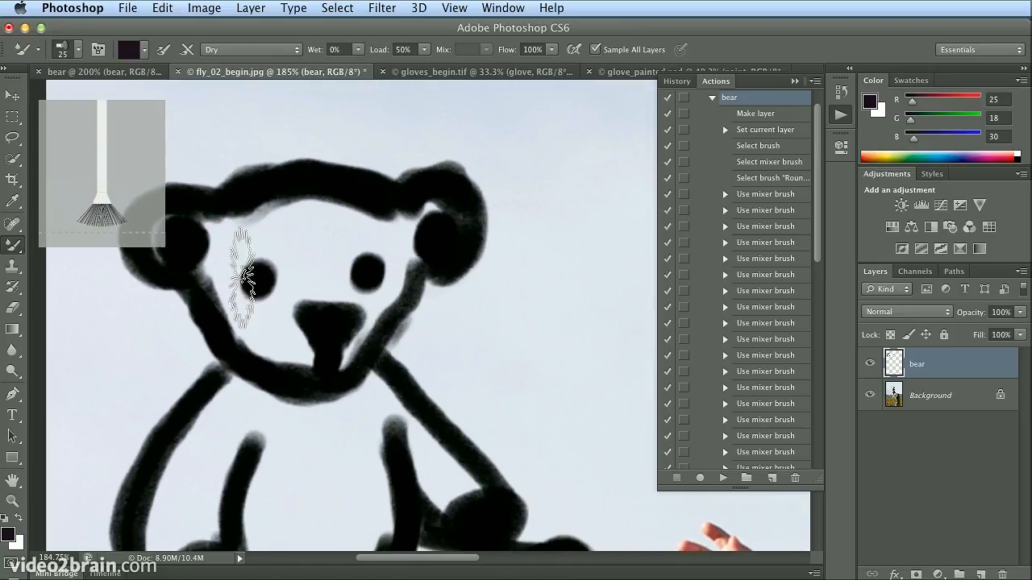
pyautogui.click(98, 72)
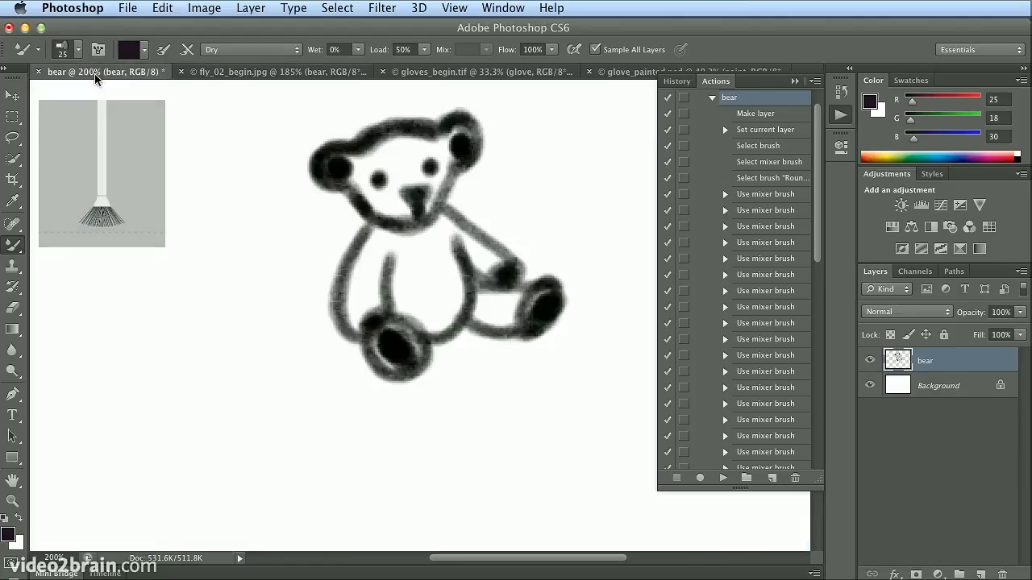
pyautogui.moveTo(304, 133); pyautogui.dragTo(388, 140)
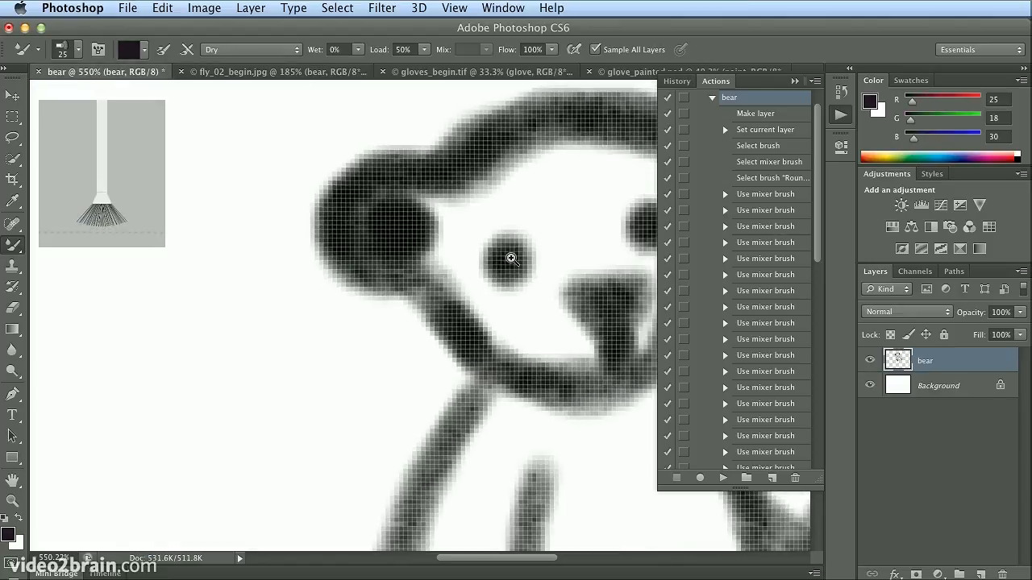
pyautogui.moveTo(490, 225); pyautogui.dragTo(395, 220)
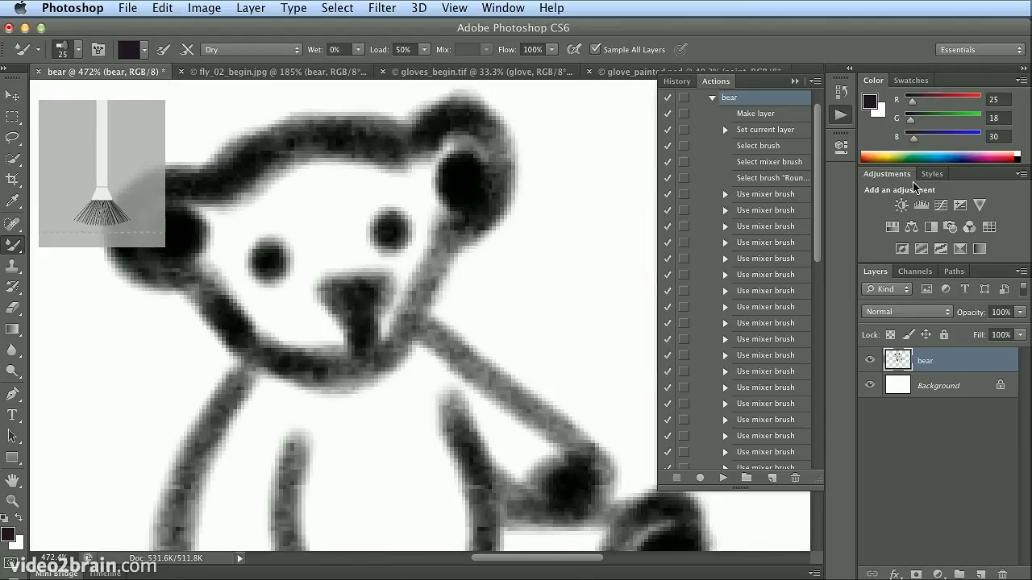